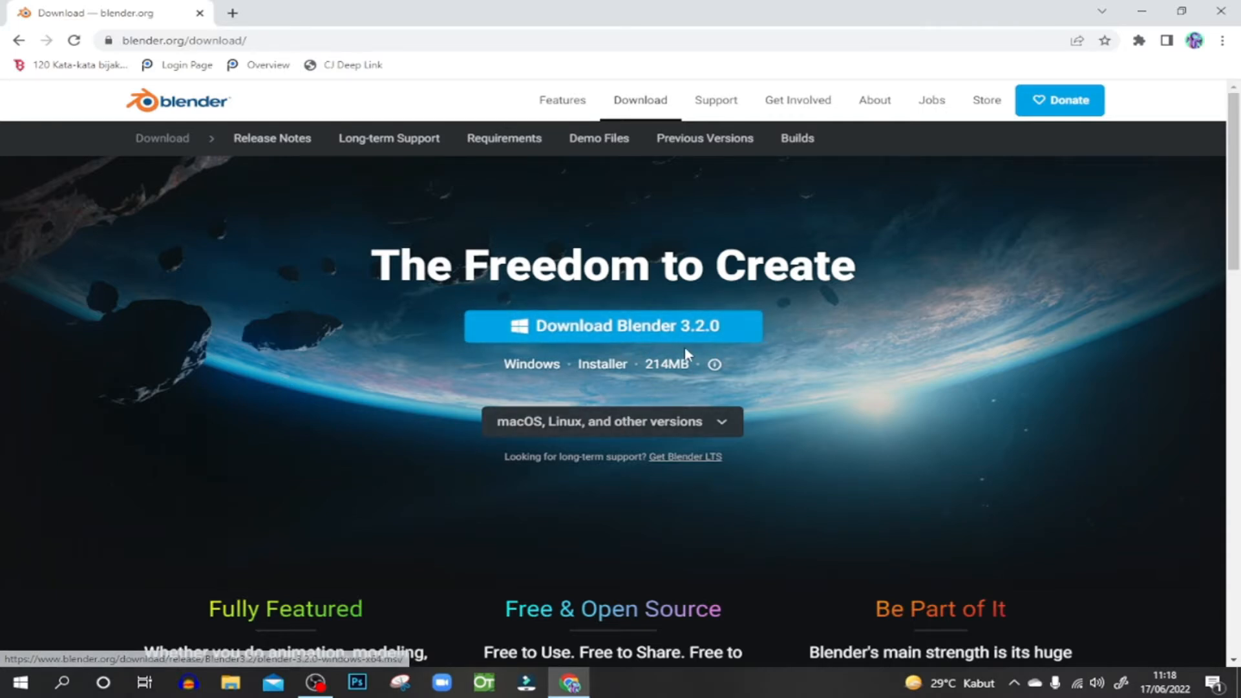
left_click(724, 426)
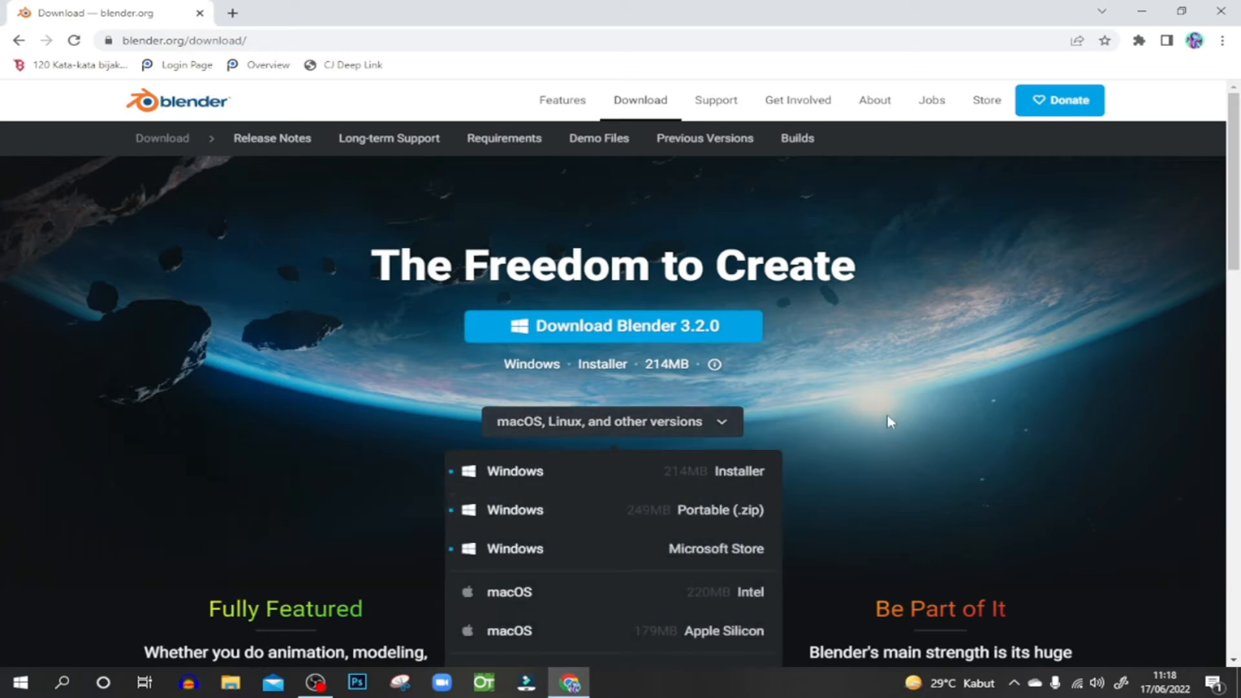
left_click(724, 423)
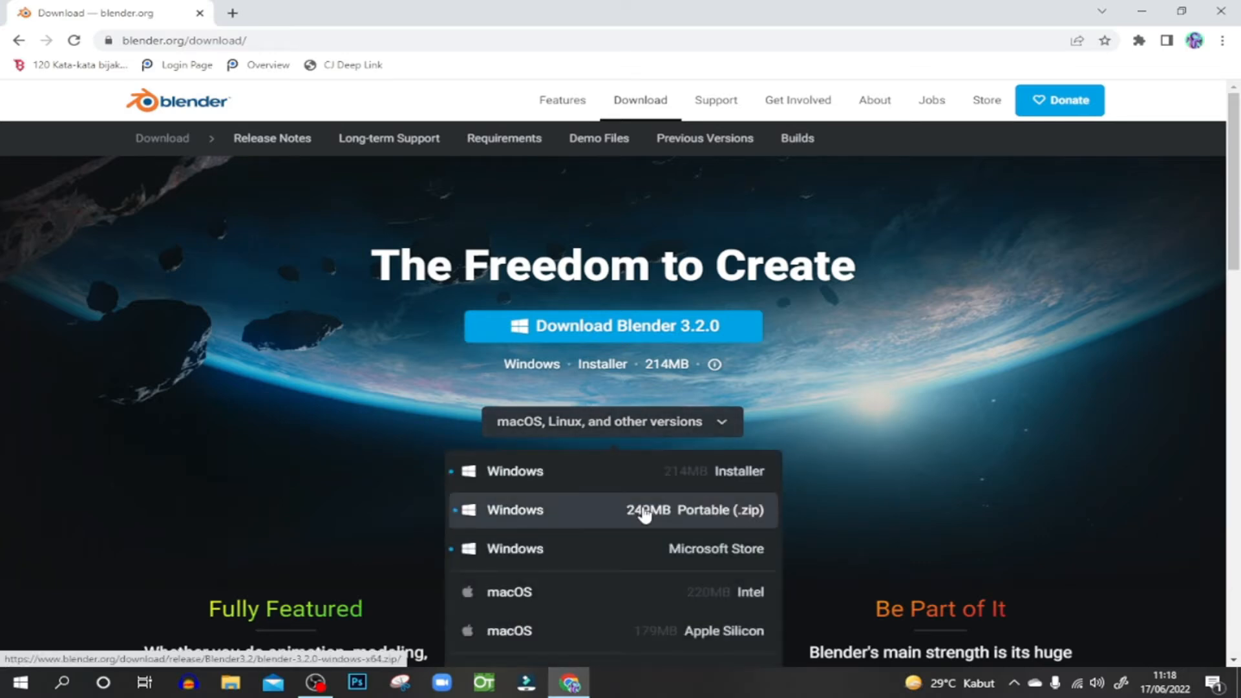
left_click(626, 517)
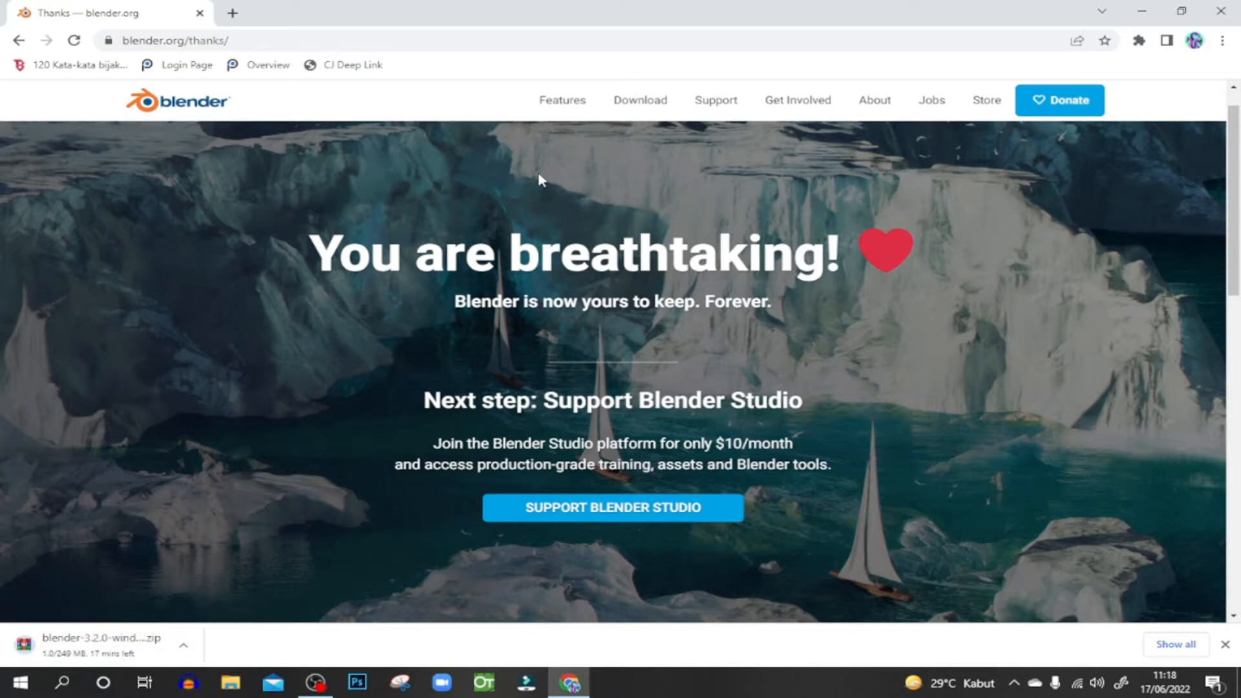
left_click(19, 40)
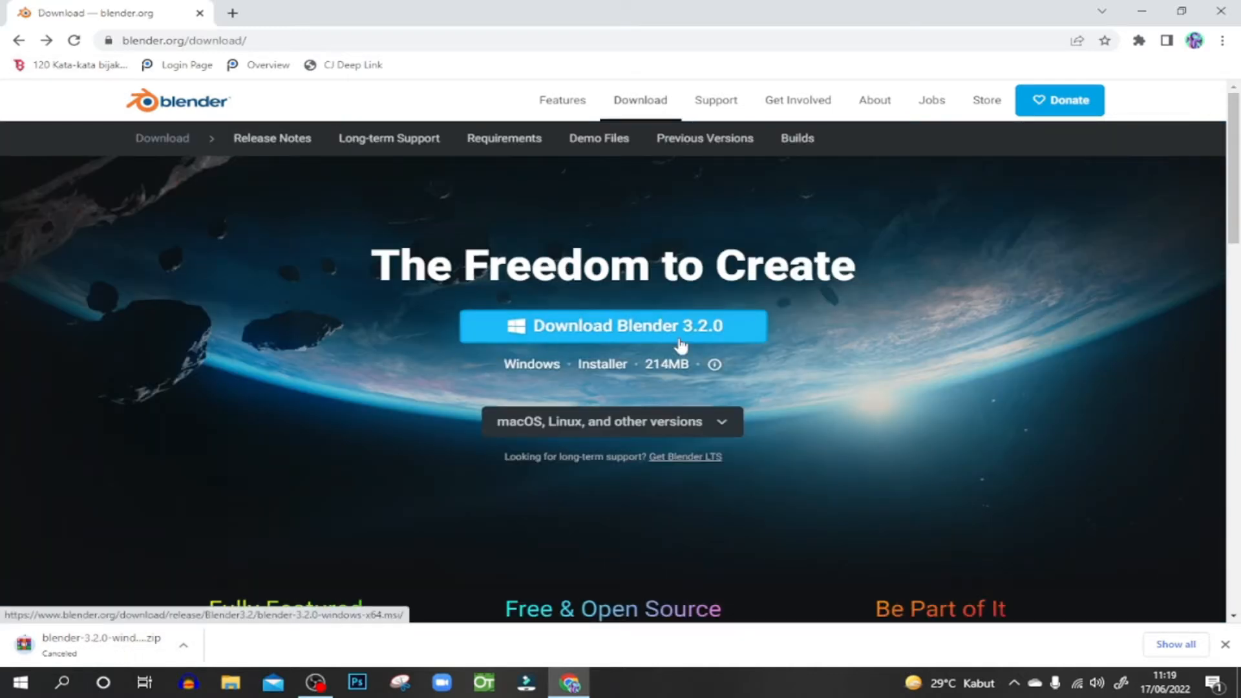
Download the Blender 3.2.0 Windows installer and run blender-3.2.0-windows-x64.msi from the Downloads folder.
left_click(590, 334)
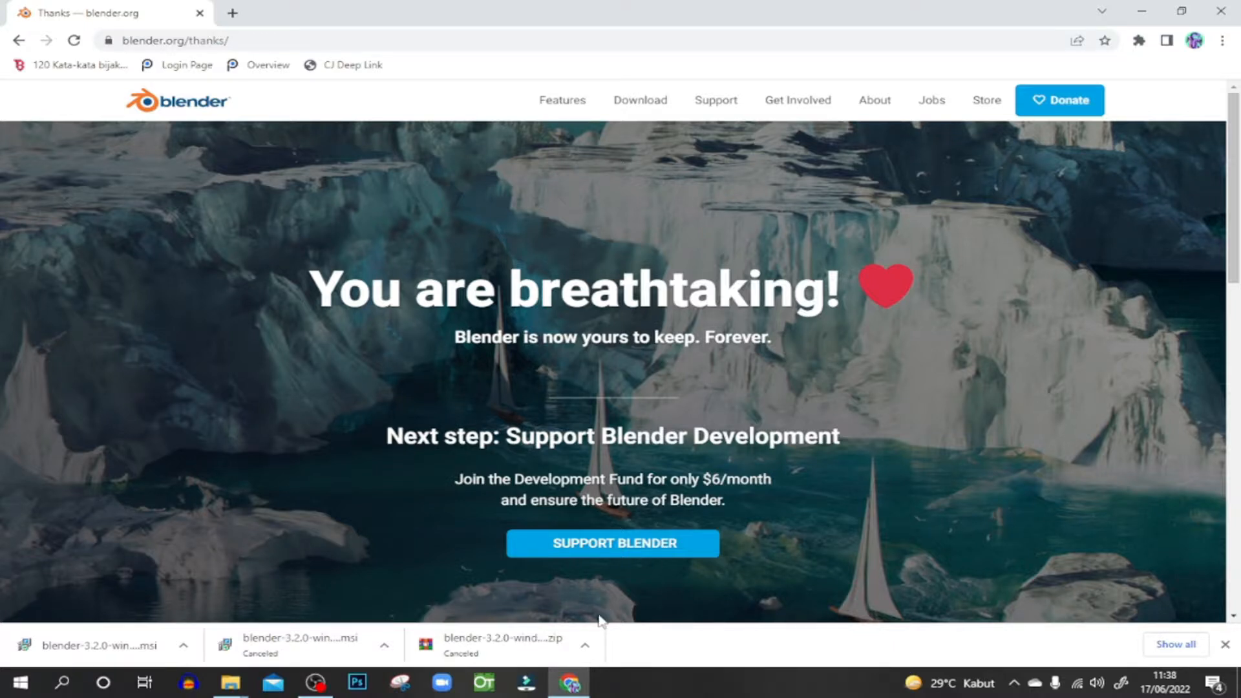
mouse_move(227, 690)
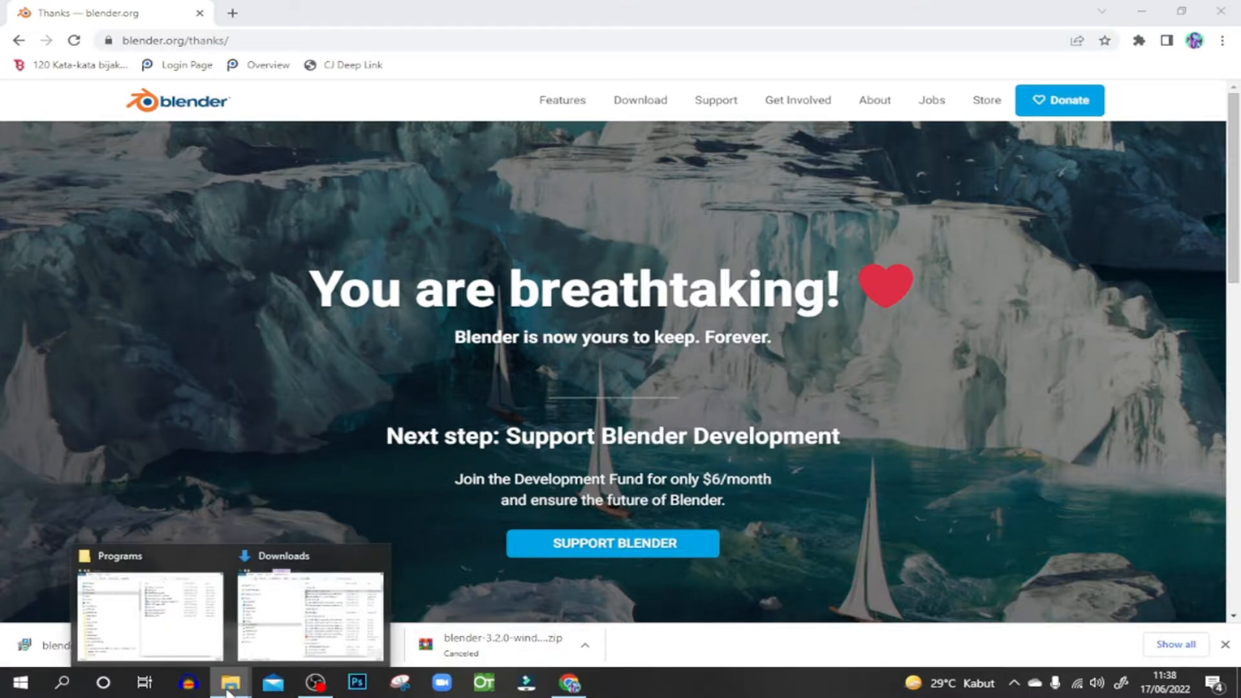
left_click(310, 614)
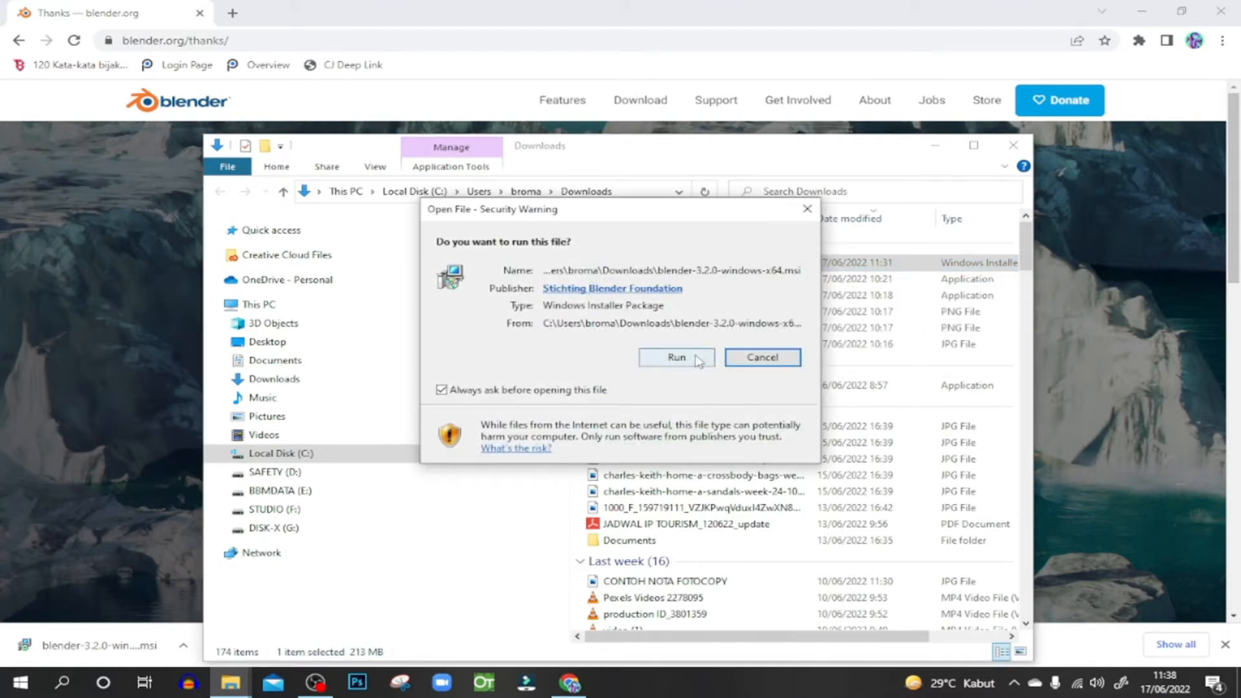
left_click(697, 359)
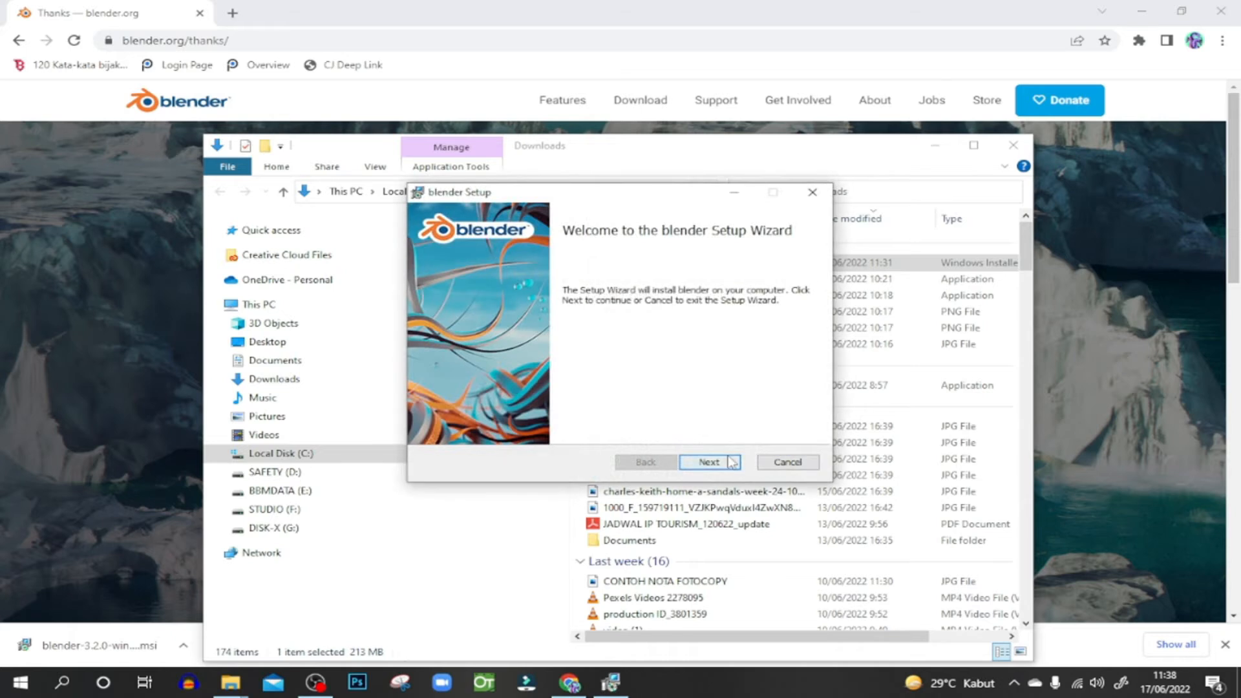
Accept the license agreement in the setup wizard and install Blender with the default setup options.
left_click(732, 461)
left_click(525, 426)
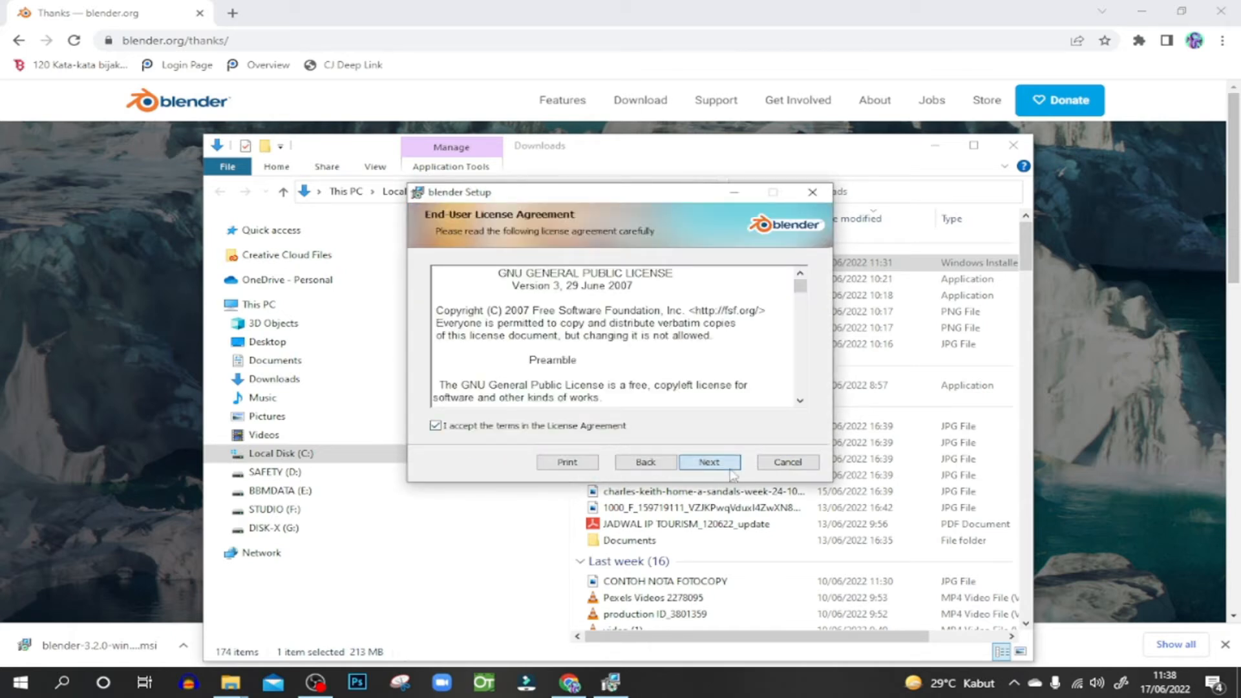
left_click(728, 464)
left_click(726, 464)
left_click(718, 462)
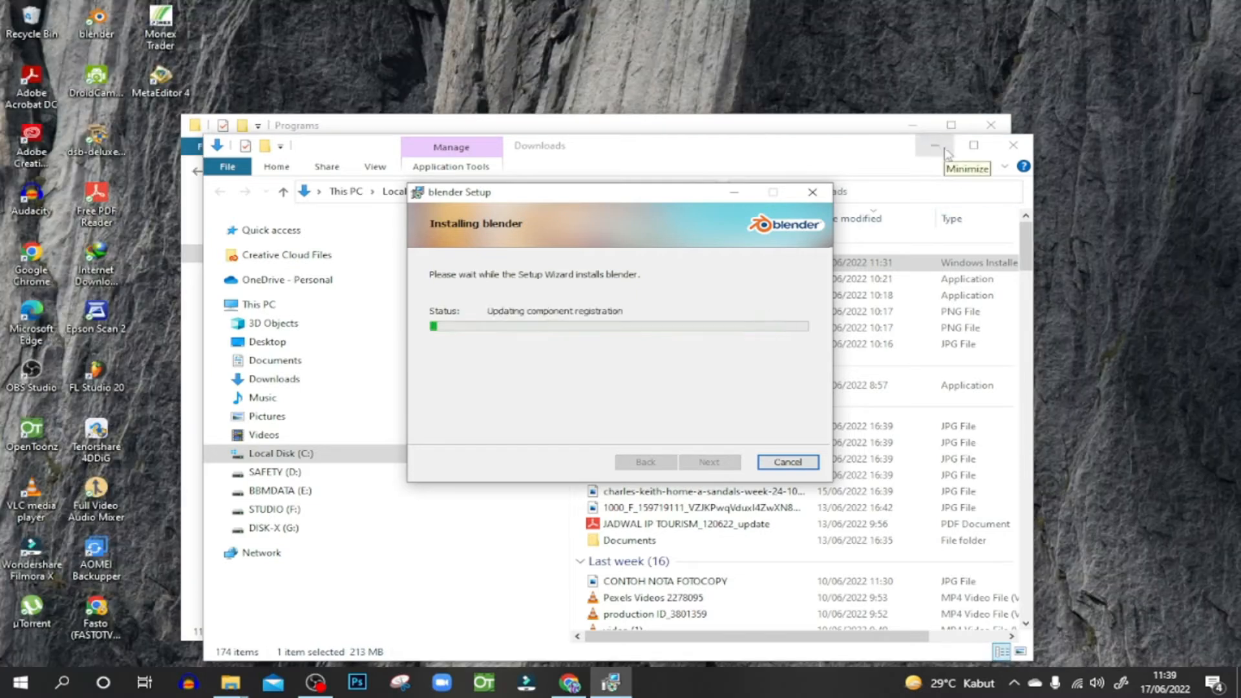
Minimize both File Explorer windows, finish the Blender setup wizard and refresh the desktop.
left_click(936, 145)
left_click(907, 128)
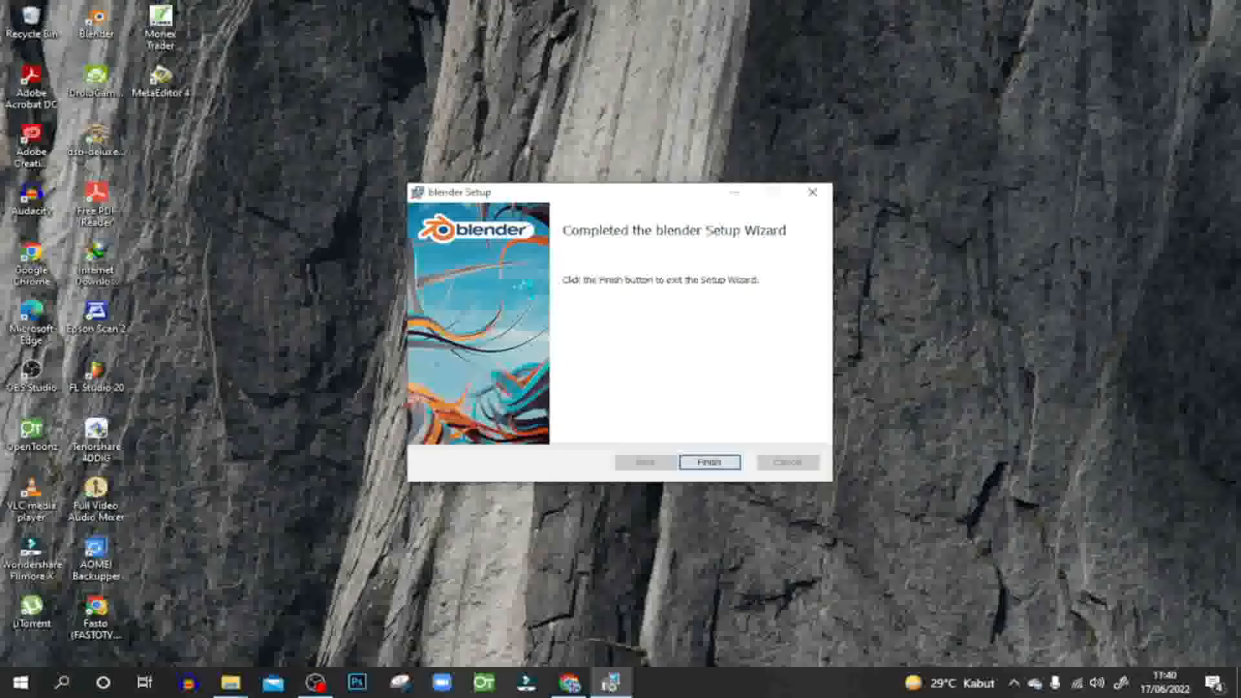
left_click(730, 461)
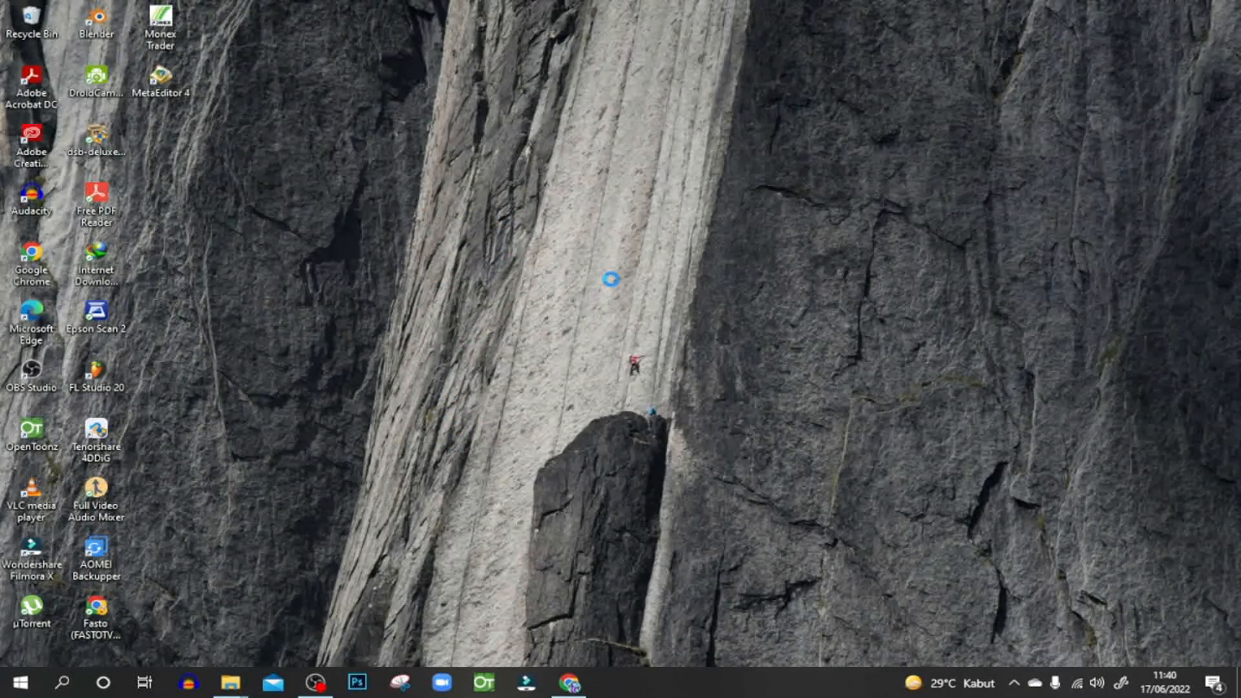
right_click(776, 286)
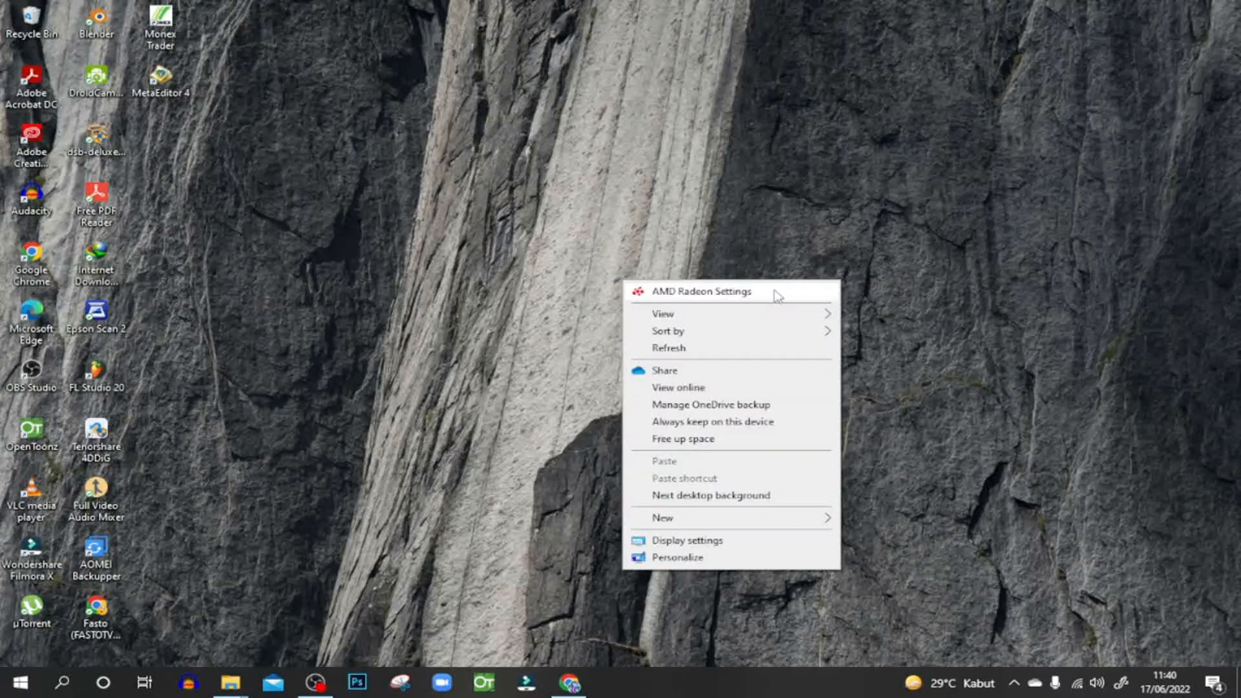
left_click(672, 348)
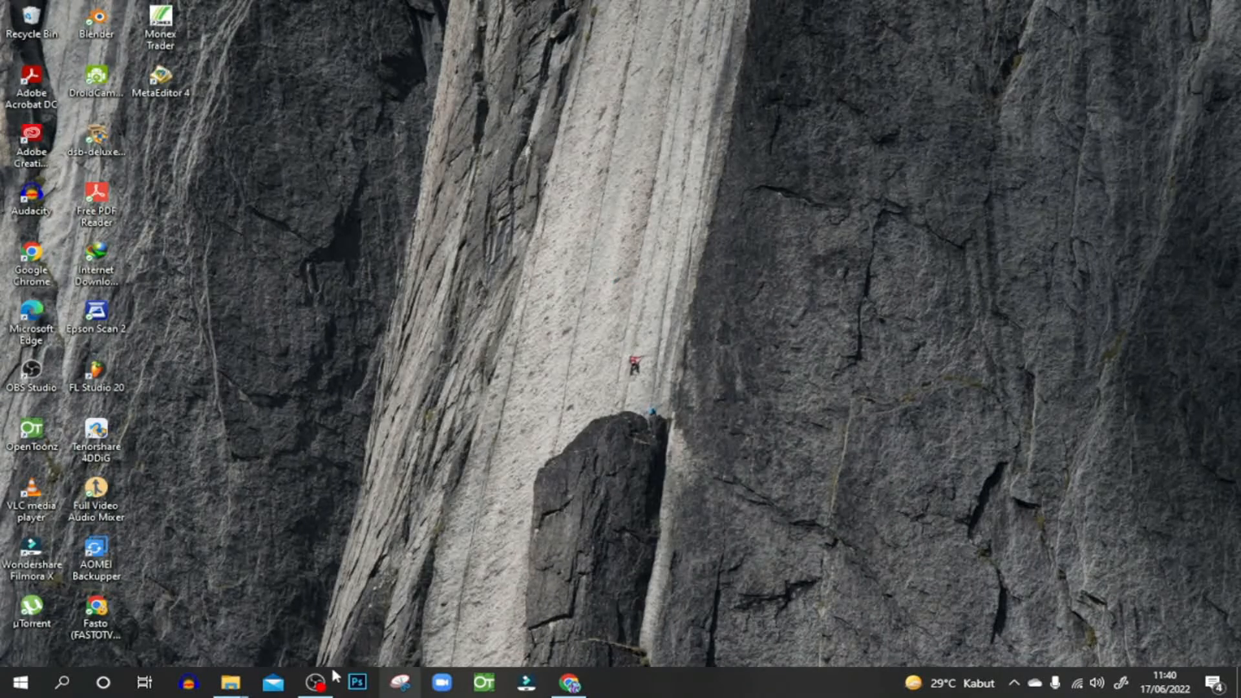
Launch Blender, keep the default Quick Setup preferences and start a new General file.
left_click(31, 686)
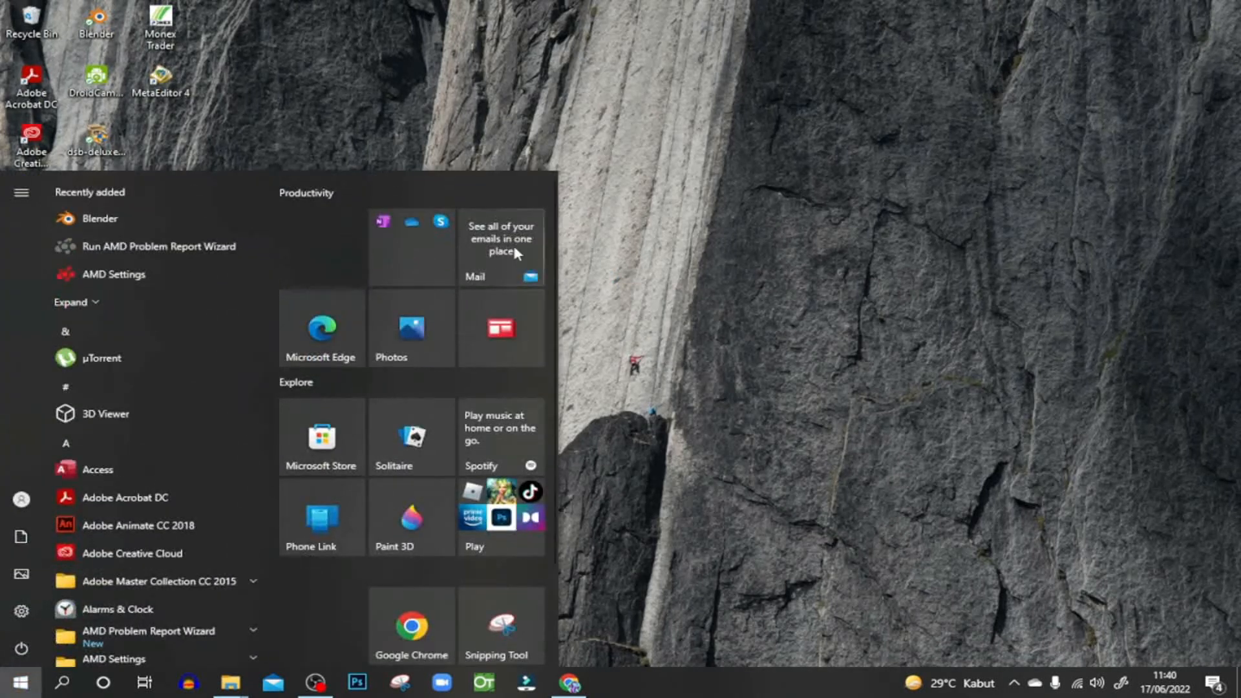
left_click(141, 220)
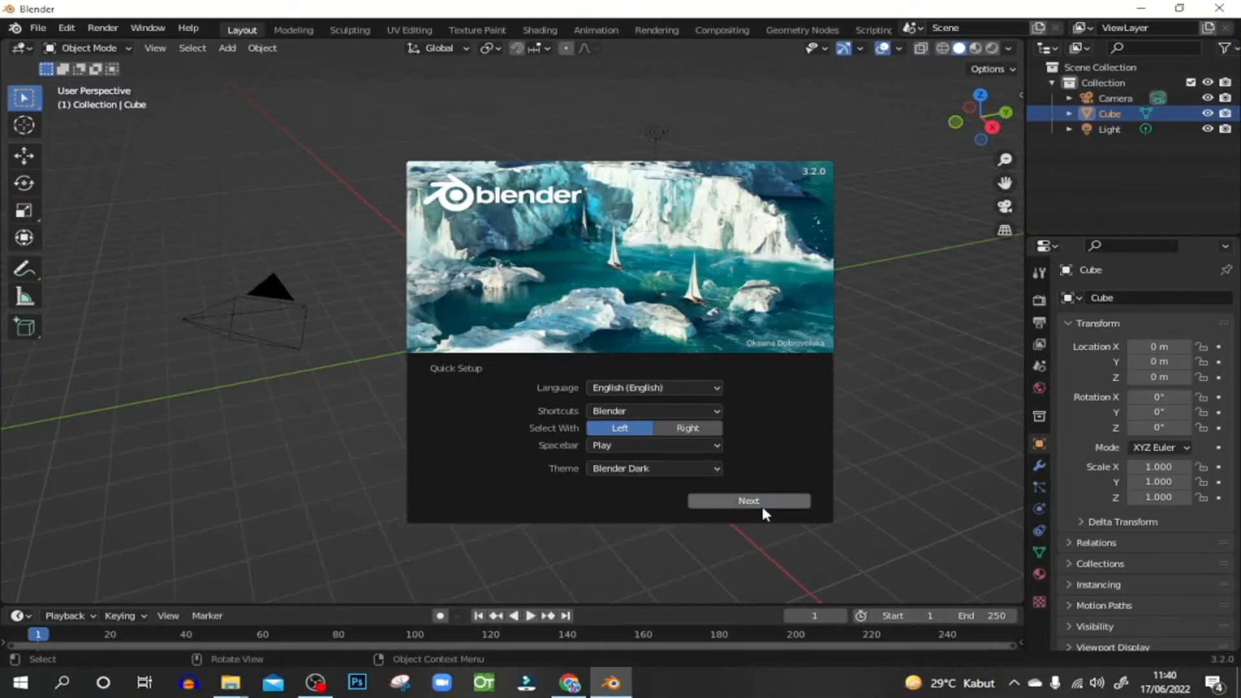
left_click(762, 506)
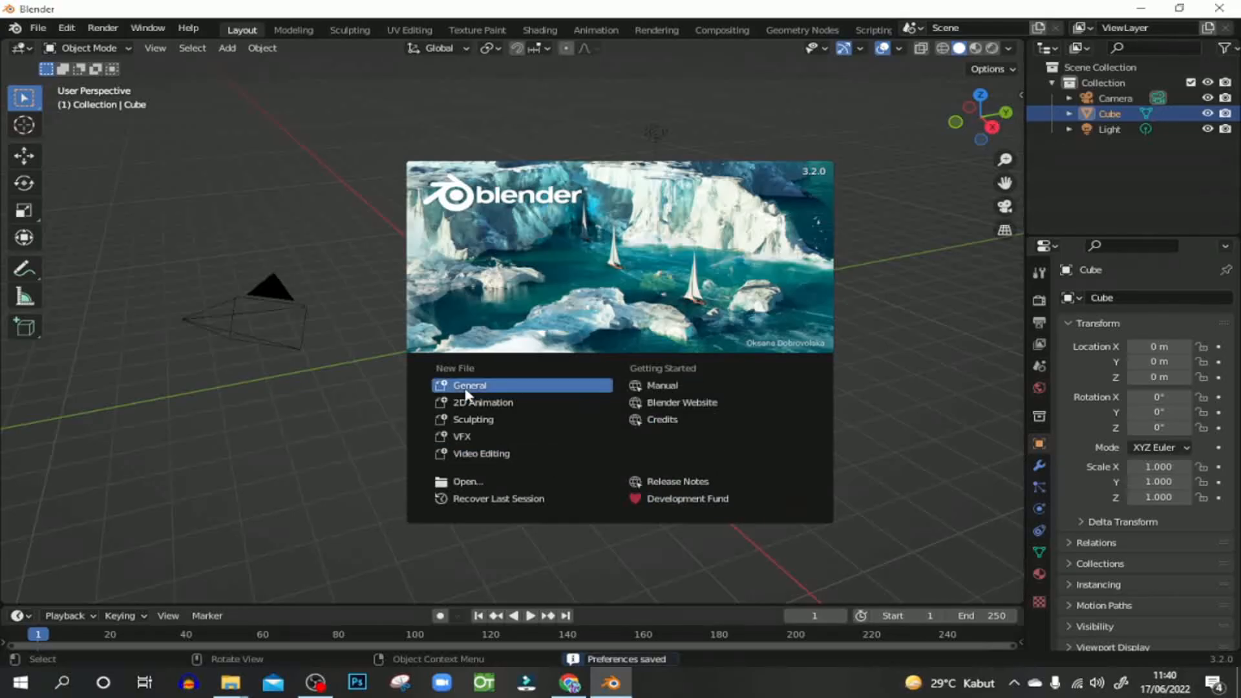
left_click(466, 387)
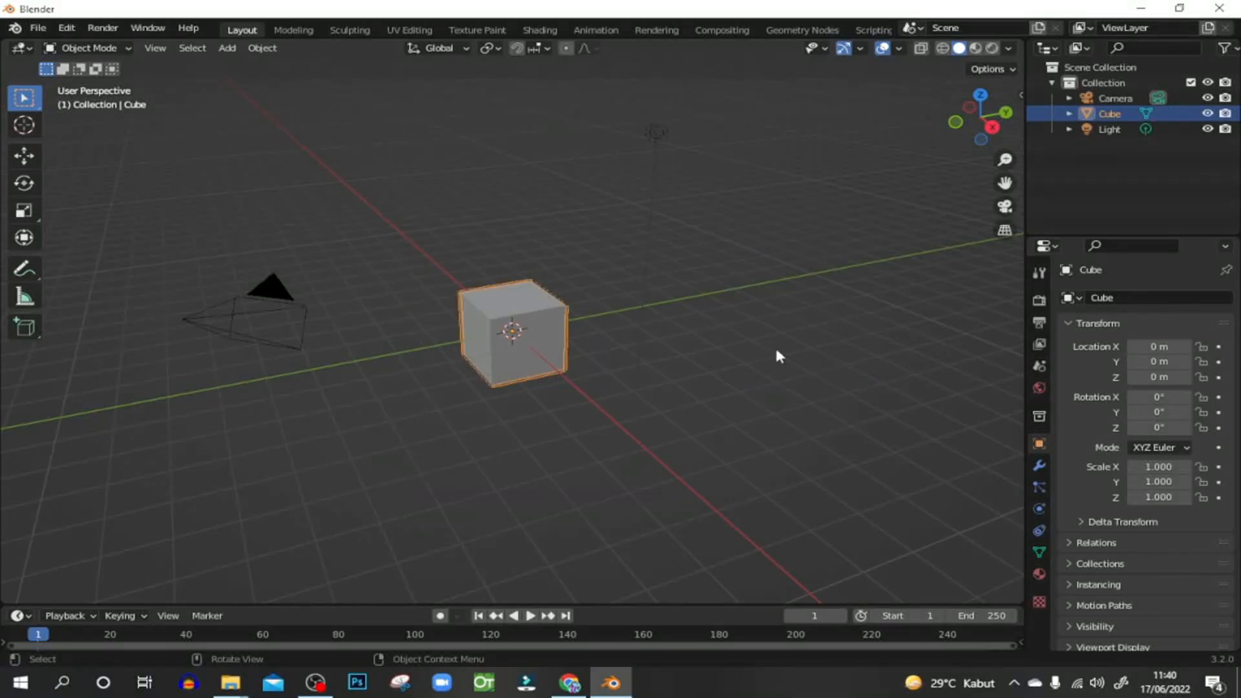
Inspect the default cube from several distances and viewing angles.
scroll(487, 335, "up", 5)
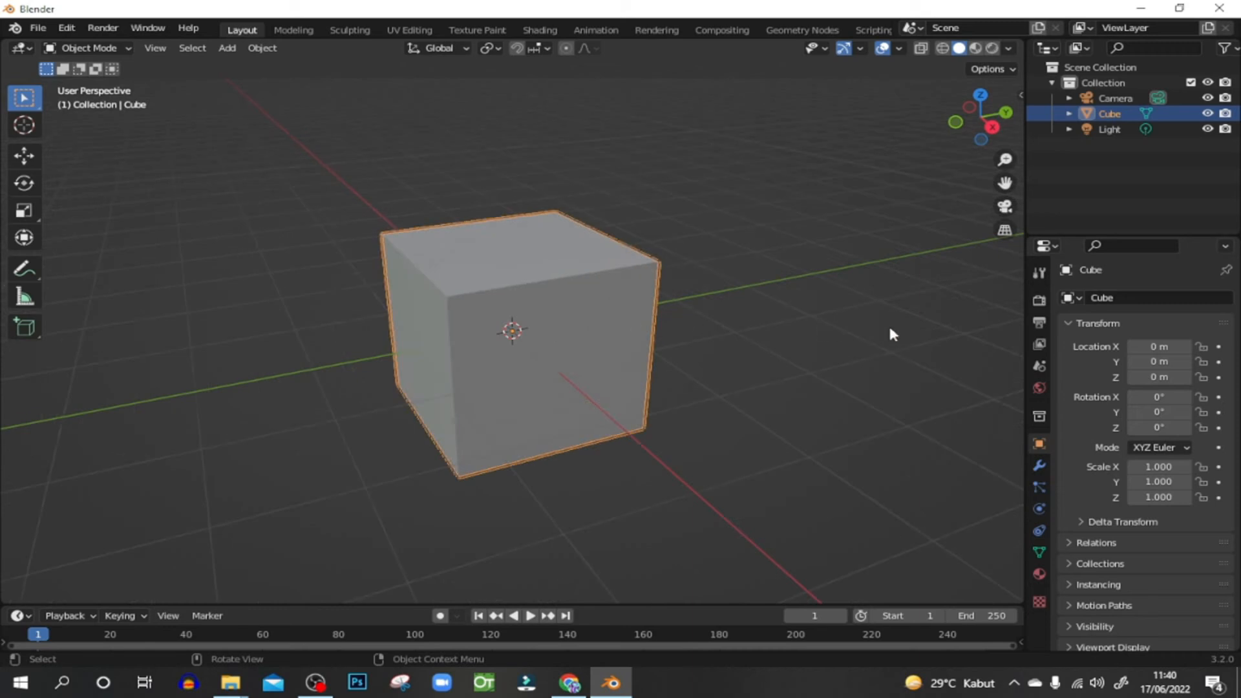
scroll(407, 306, "down", 2)
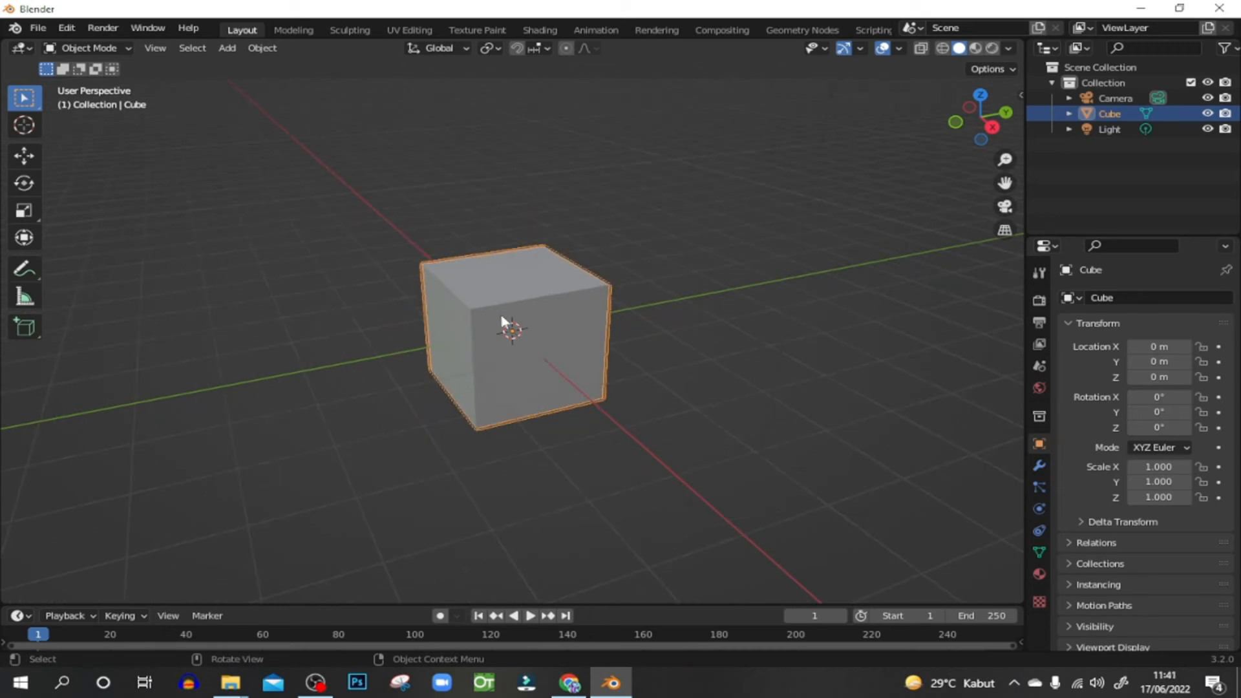
mouse_move(519, 344)
middle_mouse_down()
mouse_move(532, 349)
mouse_move(511, 330)
middle_mouse_up()
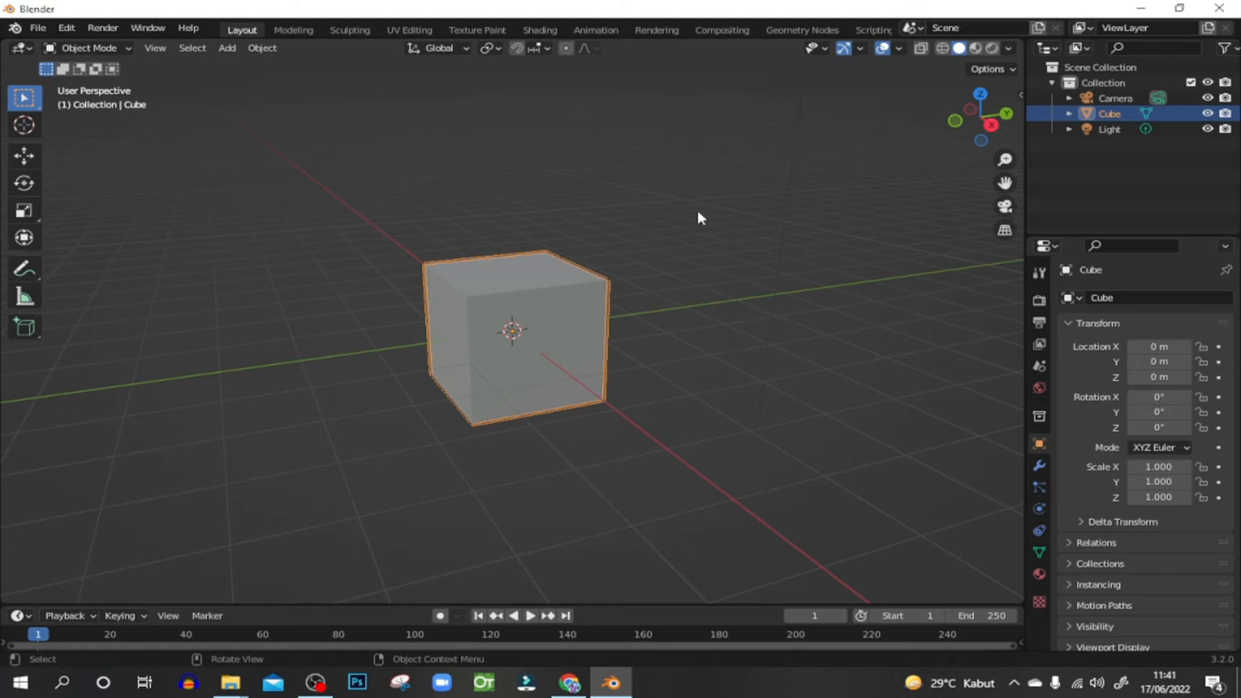
middle_click_drag(612, 280, 498, 294)
middle_click_drag(637, 347, 819, 319)
middle_click_drag(346, 263, 338, 275)
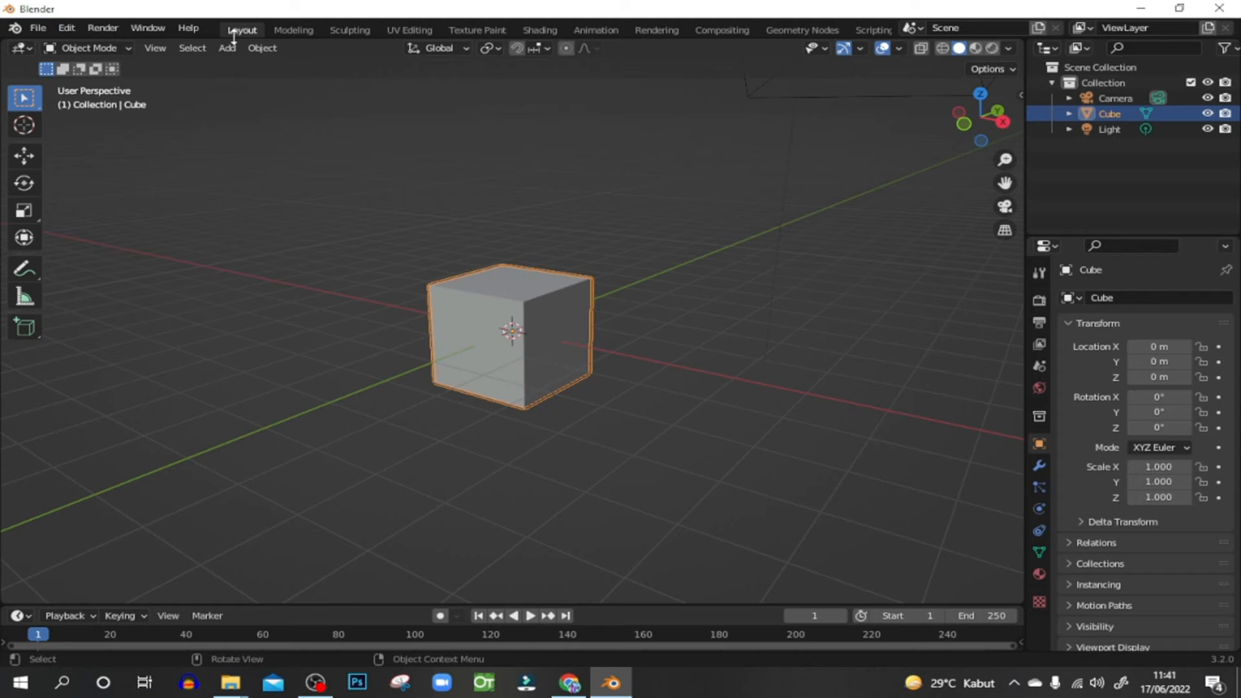
Switch to the Modeling workspace and look through the available file, editing, rendering, window and help commands.
left_click(309, 30)
left_click(38, 28)
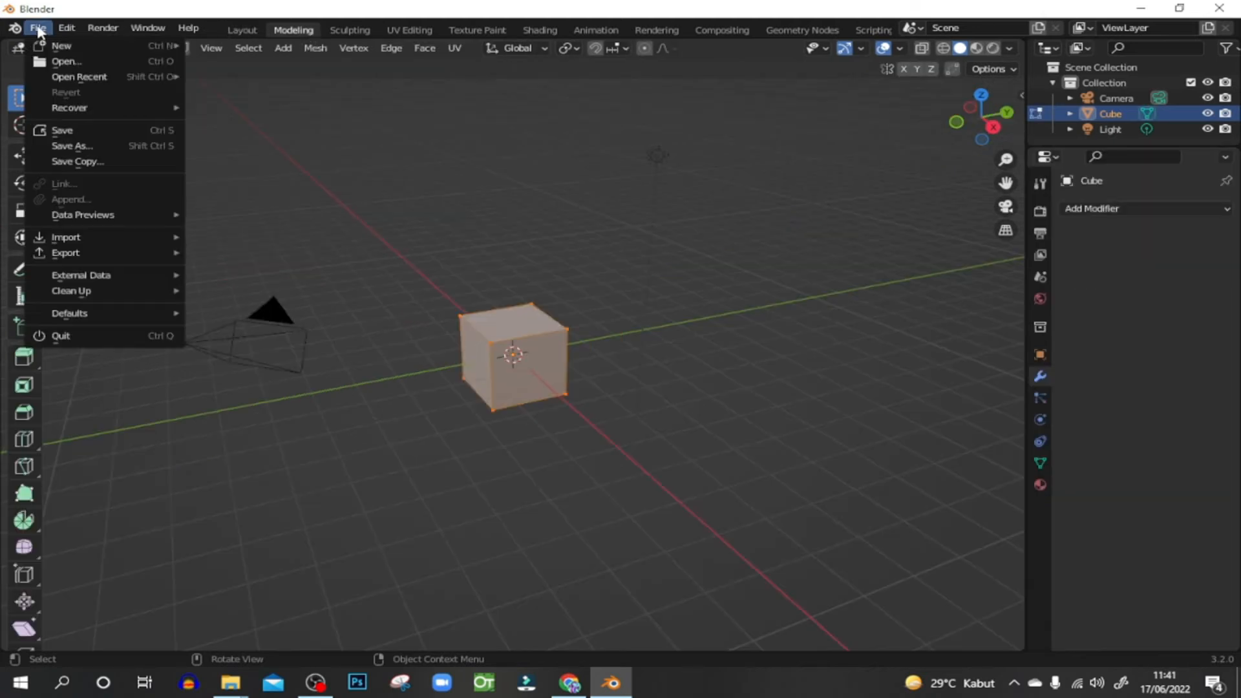
mouse_move(76, 27)
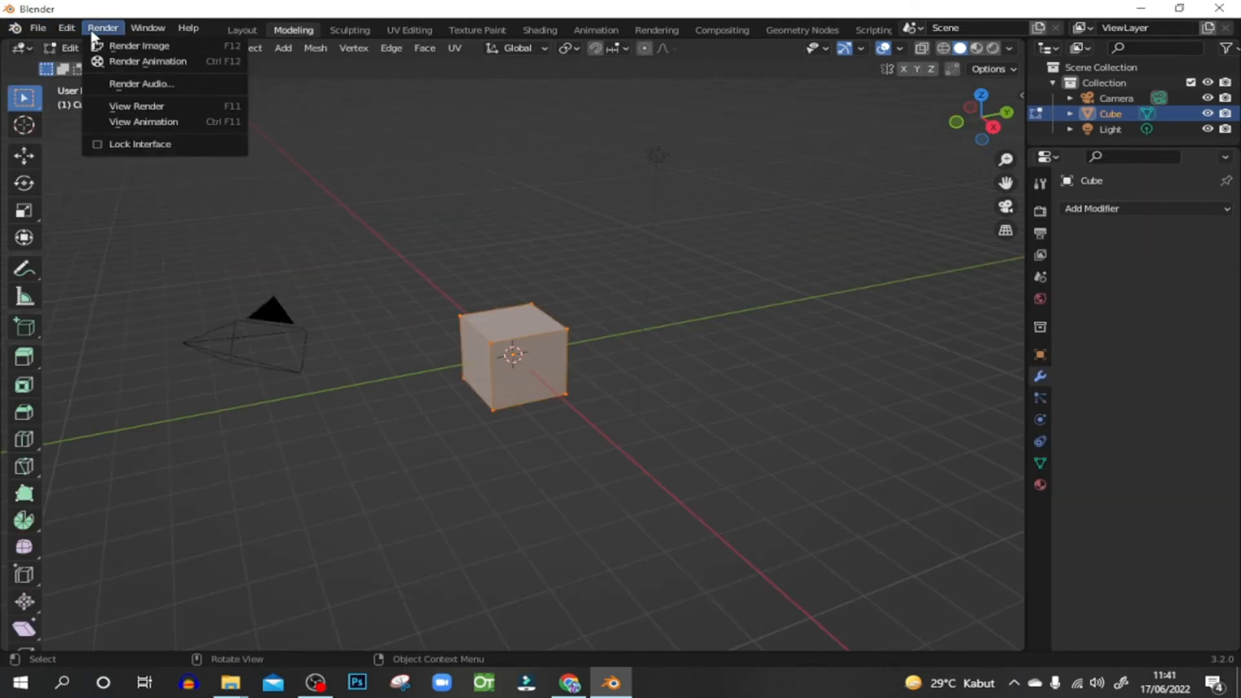
mouse_move(128, 33)
mouse_move(194, 28)
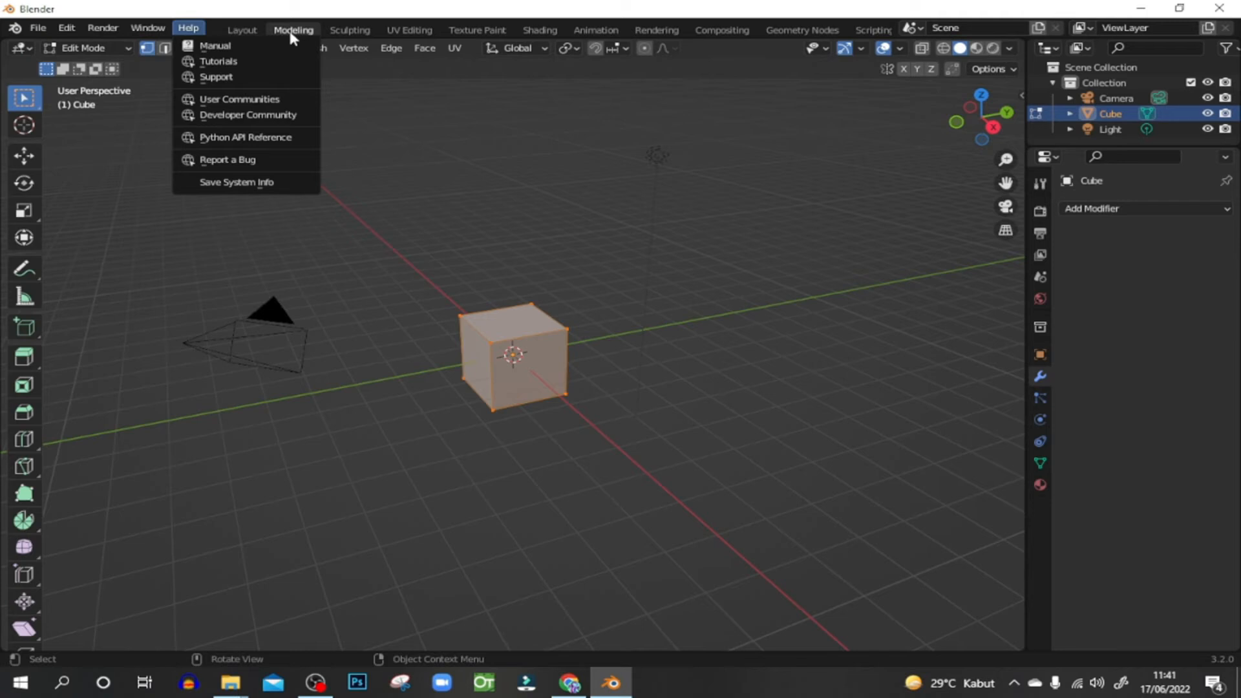
Look through the Layout, Modeling, Sculpting, UV Editing and Texture Paint workspaces and return to Layout.
left_click(239, 30)
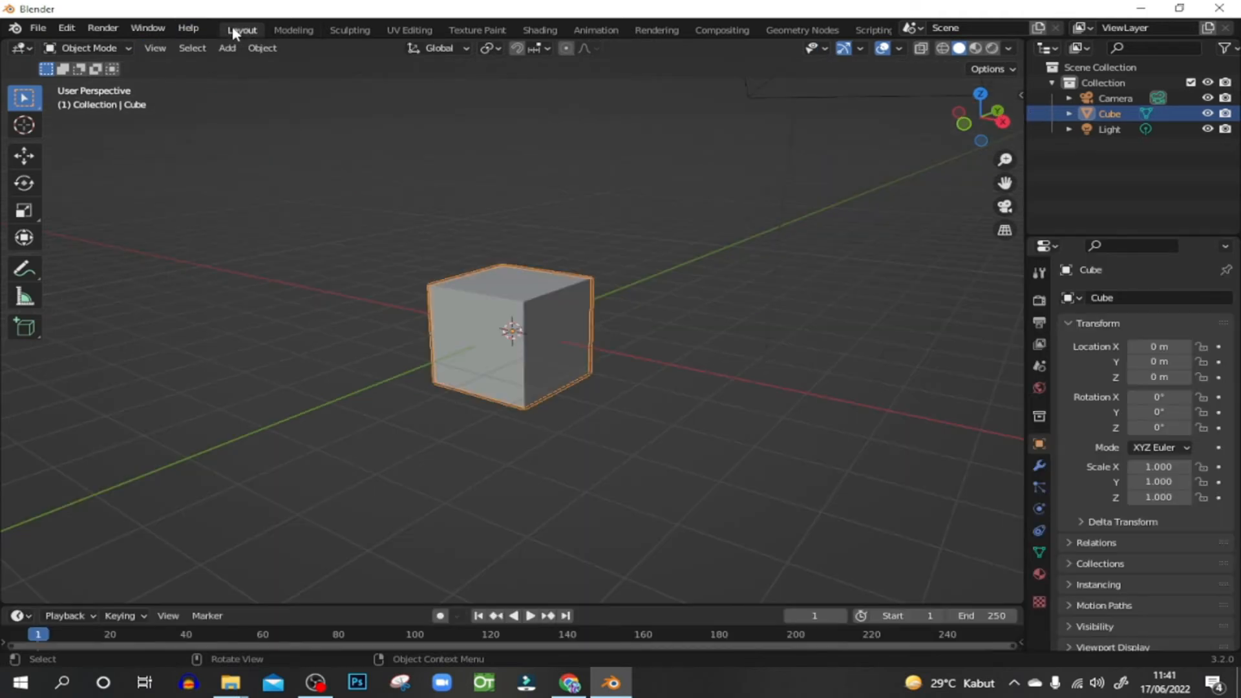
left_click(288, 31)
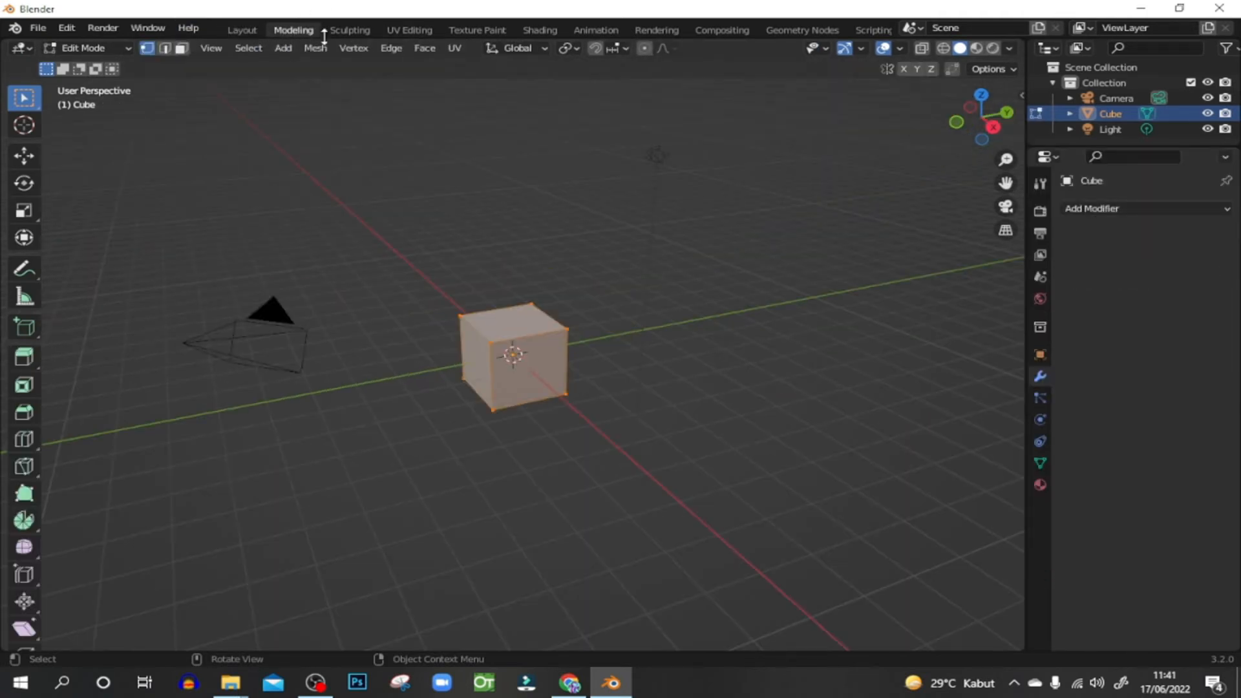
left_click(357, 30)
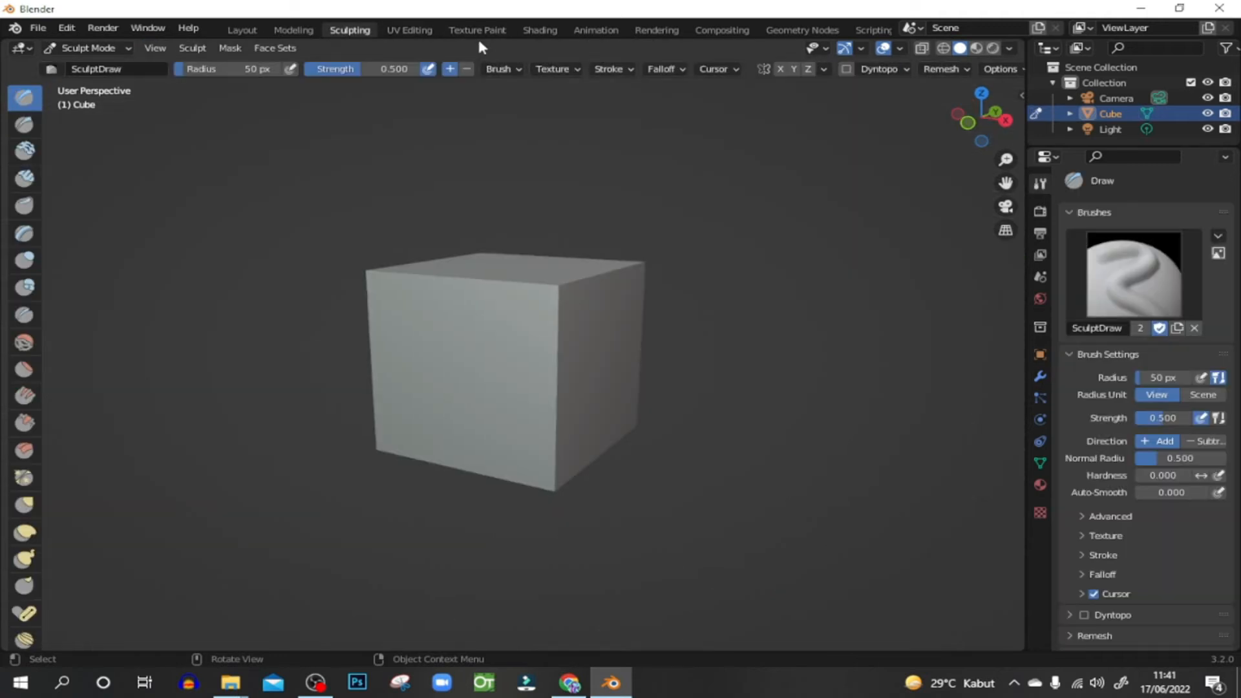
left_click(422, 31)
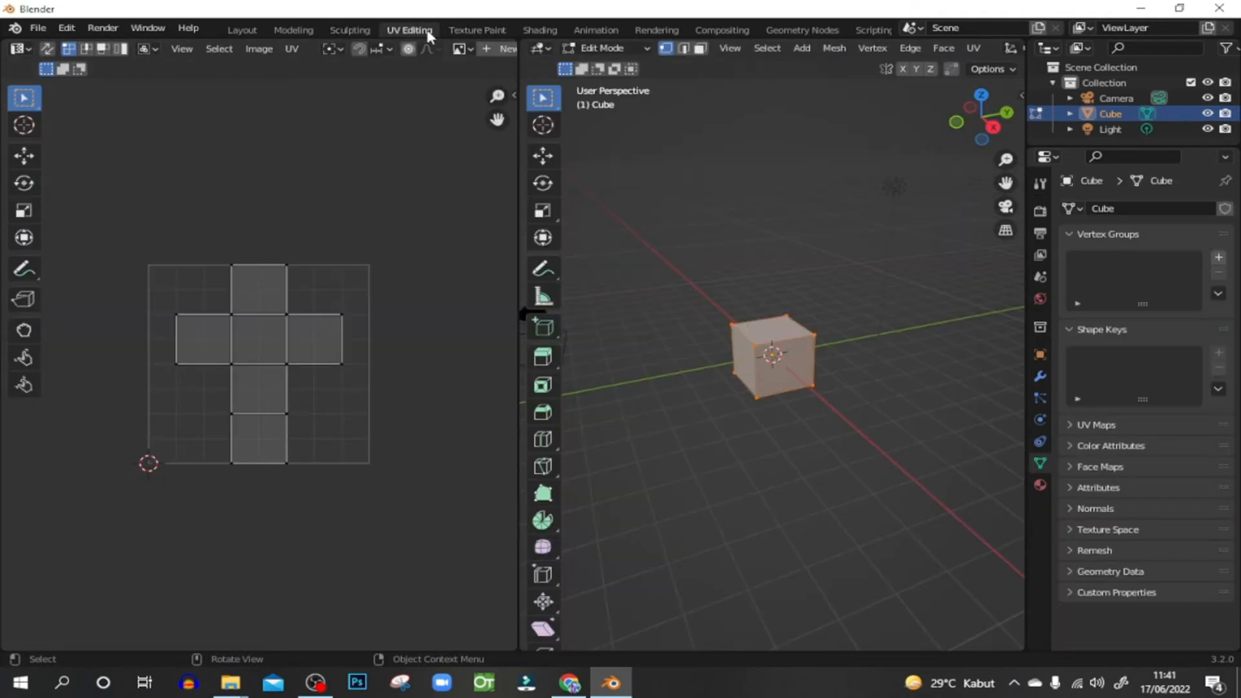
left_click(496, 30)
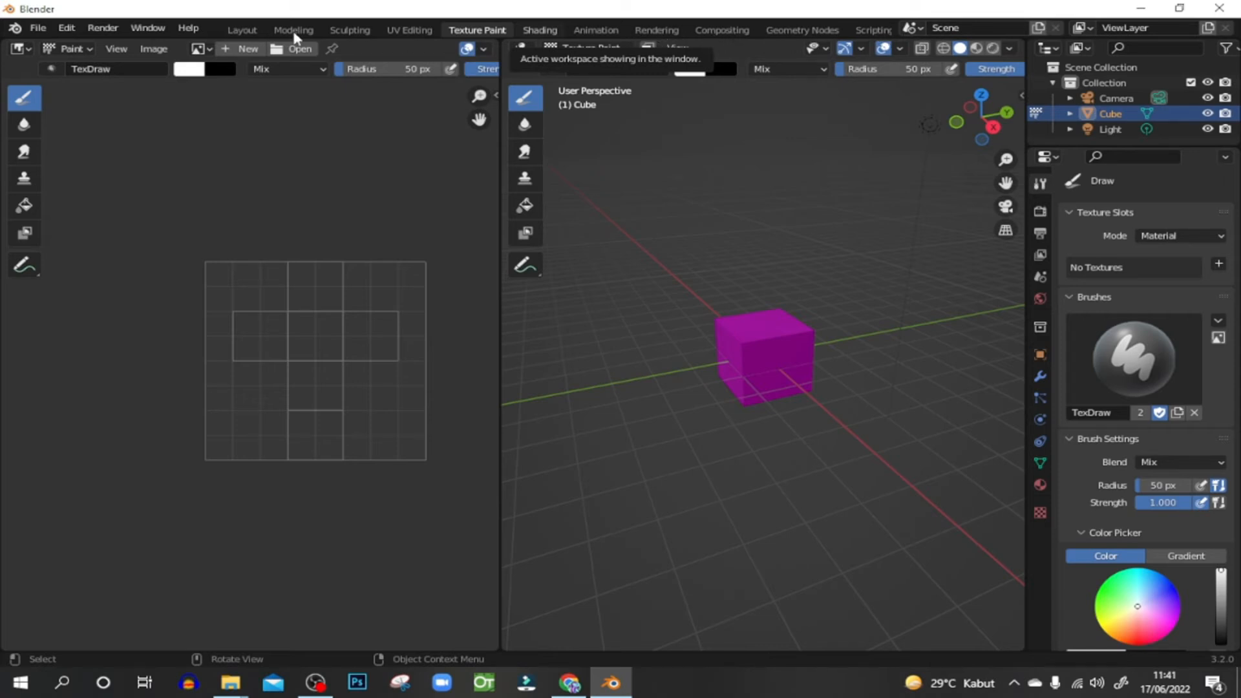
key("ctrl+Page_Down")
left_click(243, 30)
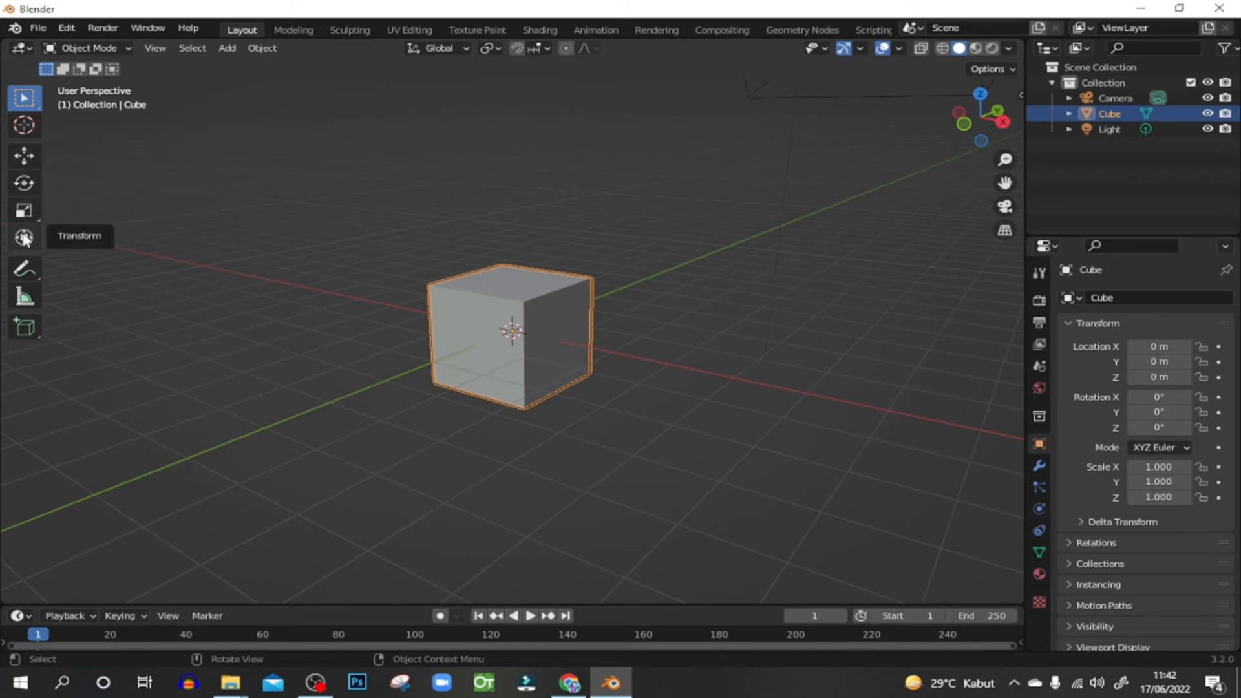
Deselect the cube and try the 3D Cursor tool before returning to the box selection tool.
left_click(211, 167)
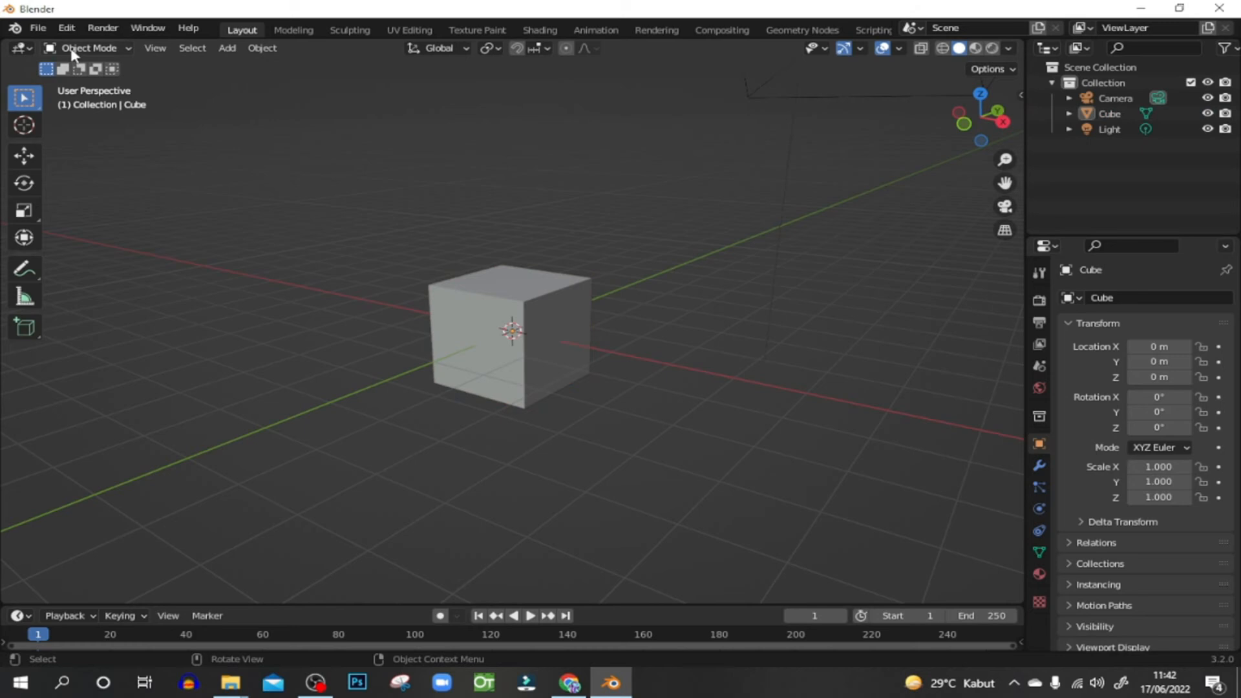
left_click(24, 125)
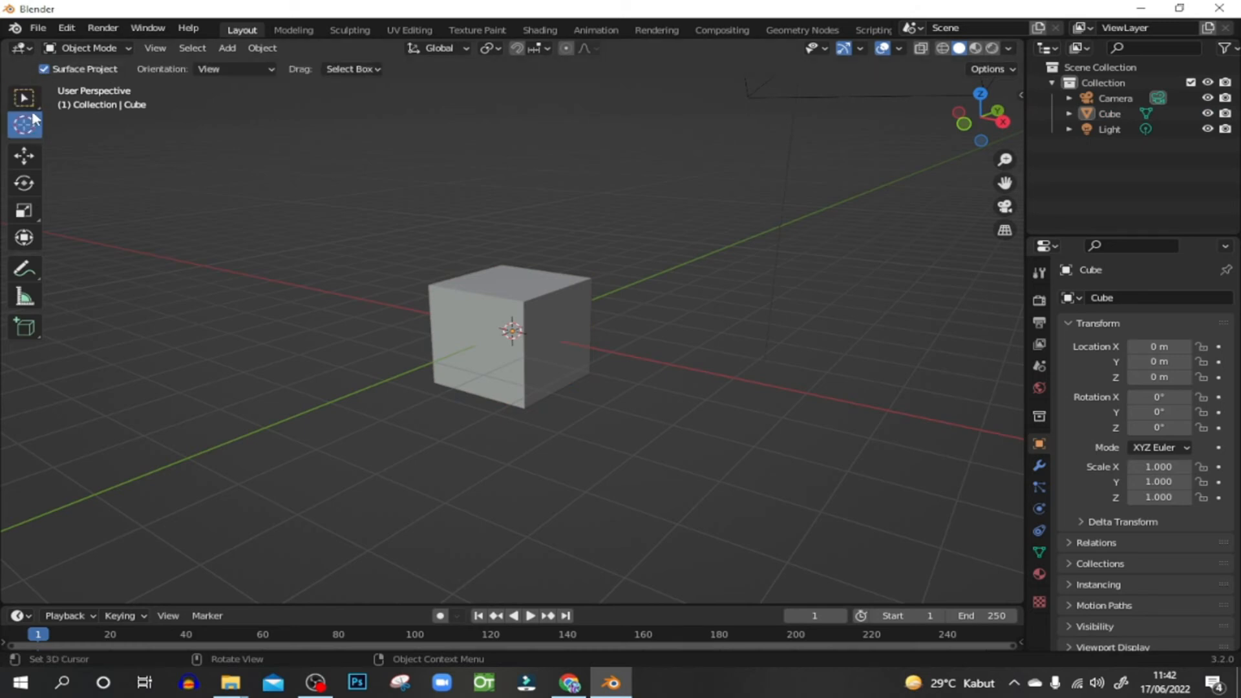
left_click(24, 98)
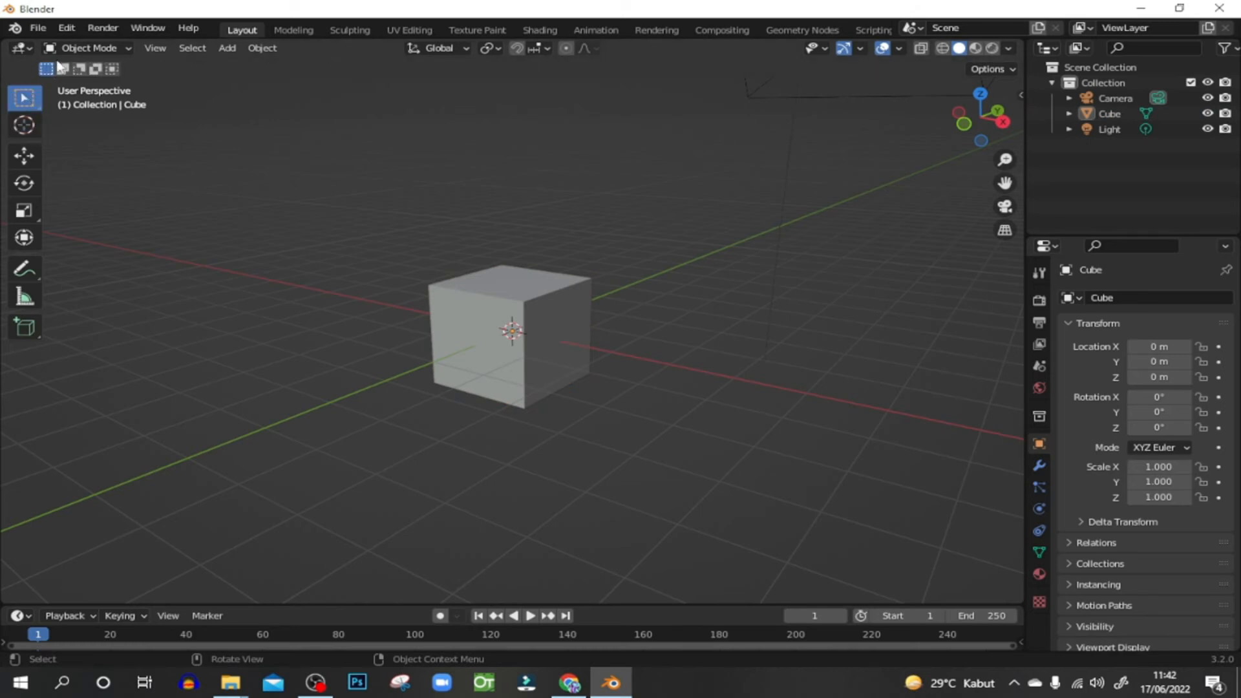
Look through the interaction modes and the view, selection and object-adding commands of the 3D viewport.
left_click(90, 50)
left_click(157, 50)
left_click(157, 49)
left_click(192, 49)
left_click(191, 50)
left_click(227, 49)
left_click(227, 49)
Switch the 3D viewport's shading to Material Preview.
key("z")
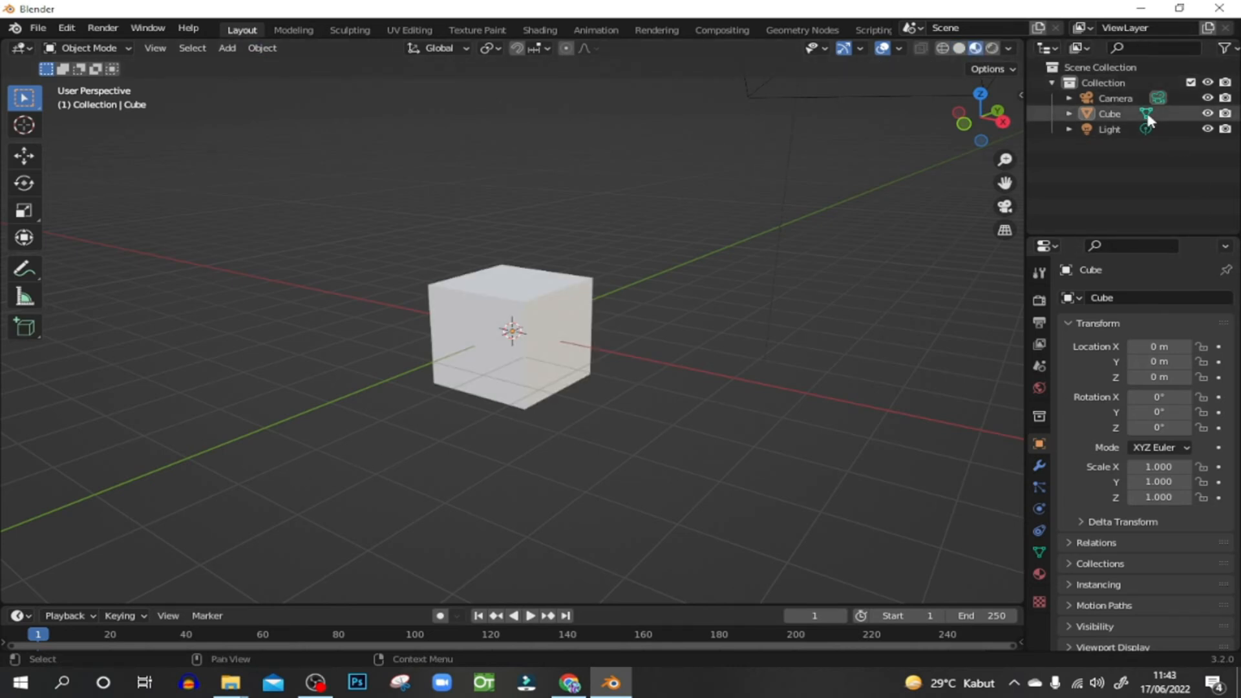
Select the default cube, light and camera in turn to locate each in the scene, and clear the selection.
left_click(511, 326)
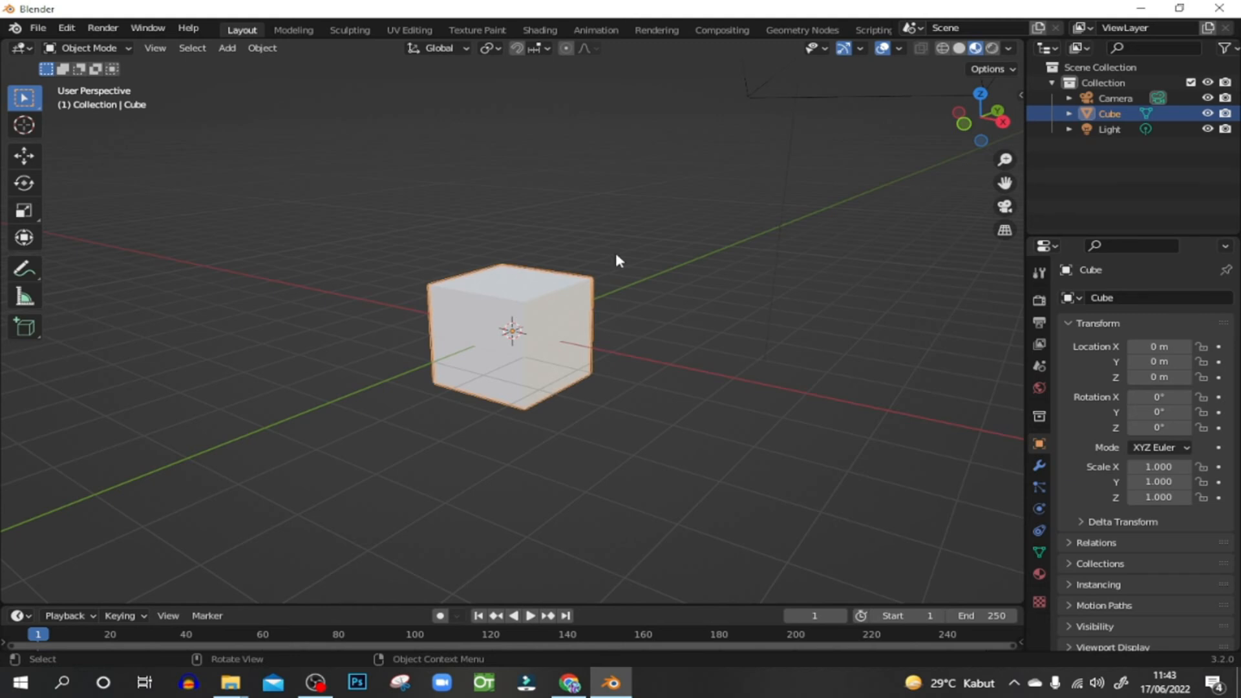
middle_click_drag(675, 257, 636, 387)
left_click(750, 434)
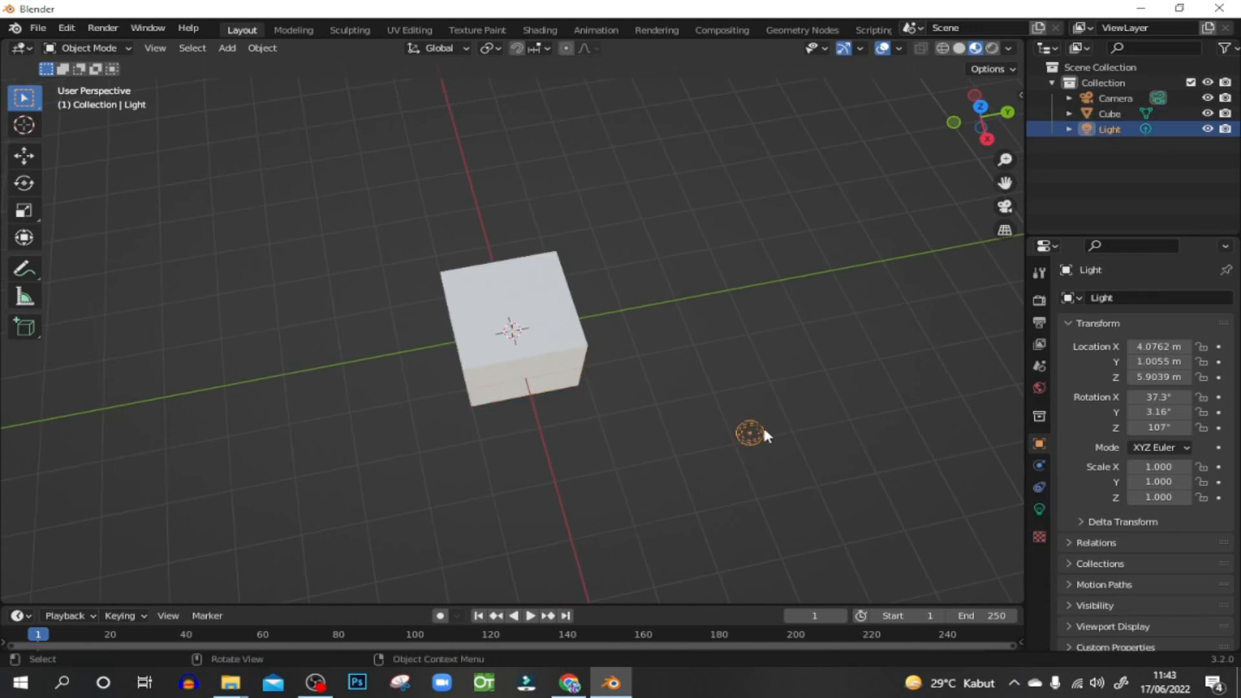
left_click(1099, 98)
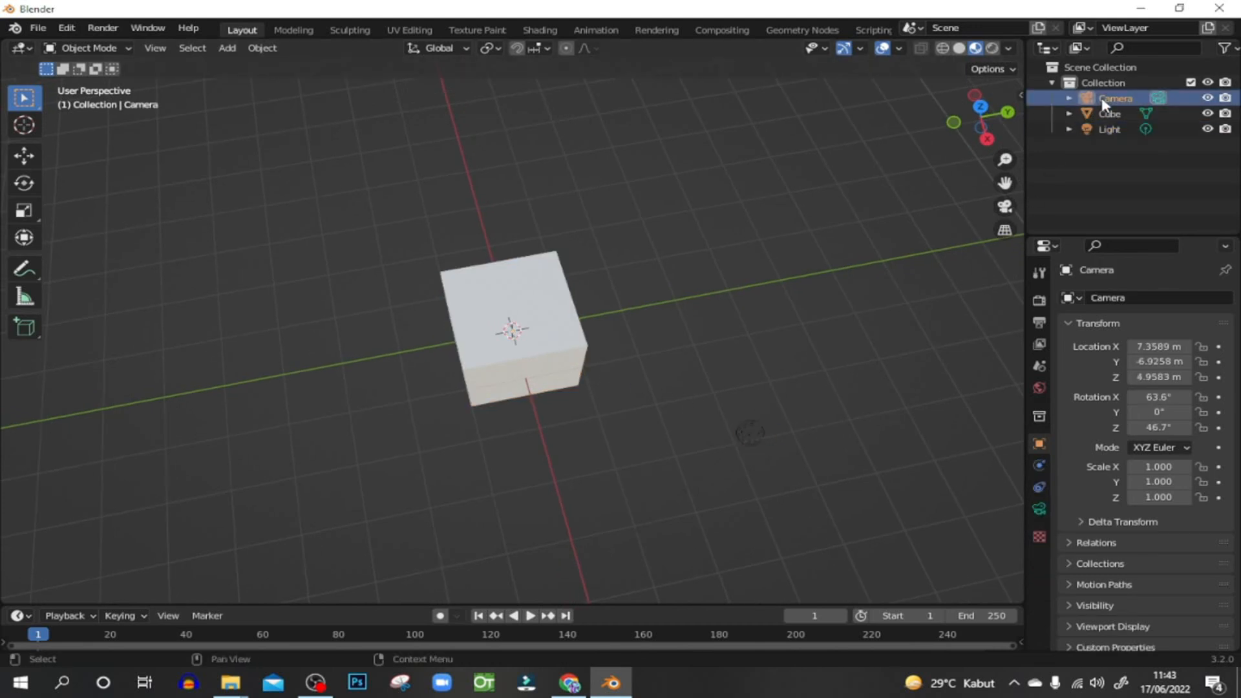
middle_click_drag(402, 238, 566, 304)
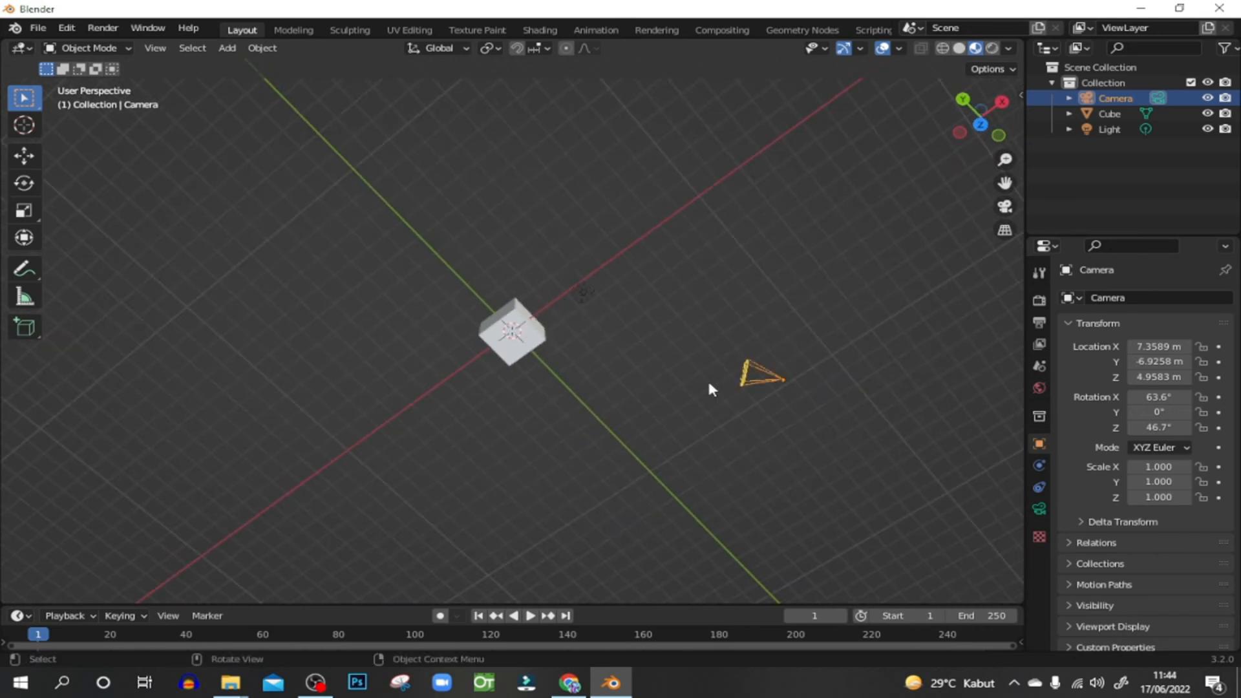
left_click(682, 378)
Locate the cube once more by selecting it by name, deselect it and examine the scene from several angles.
middle_click_drag(550, 349, 489, 248)
left_click(1109, 114)
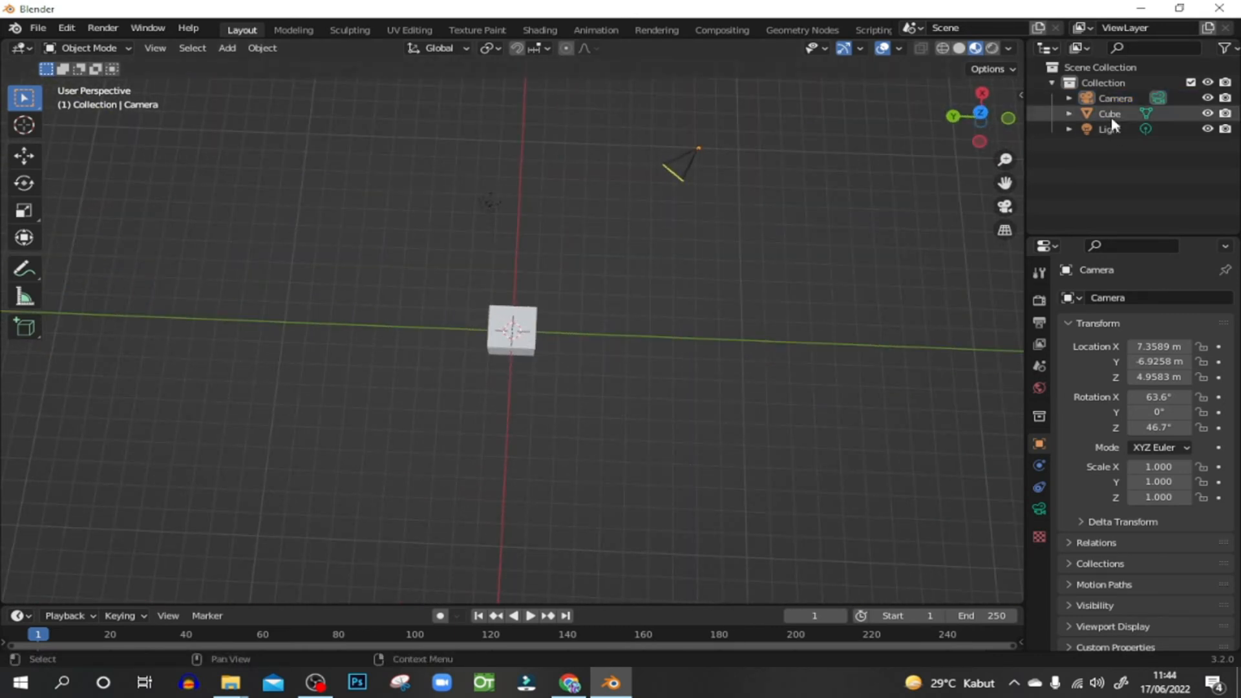
middle_click_drag(750, 304, 725, 404)
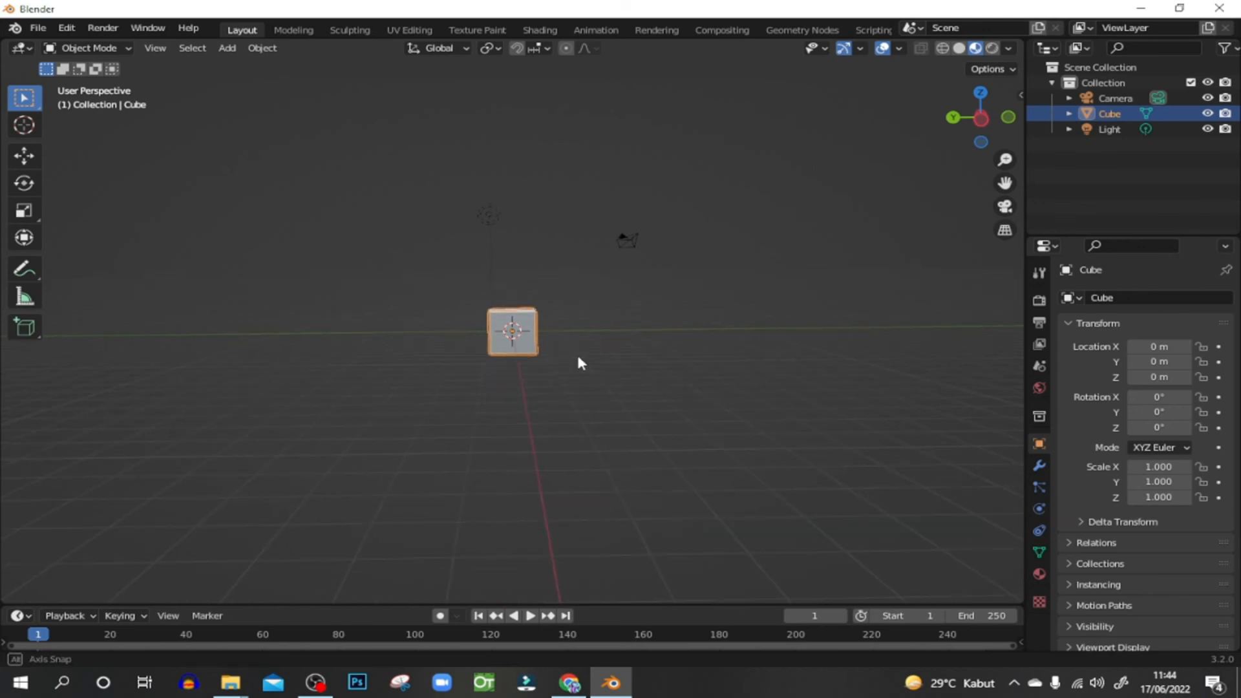
left_click(529, 449)
middle_click_drag(528, 449, 541, 354)
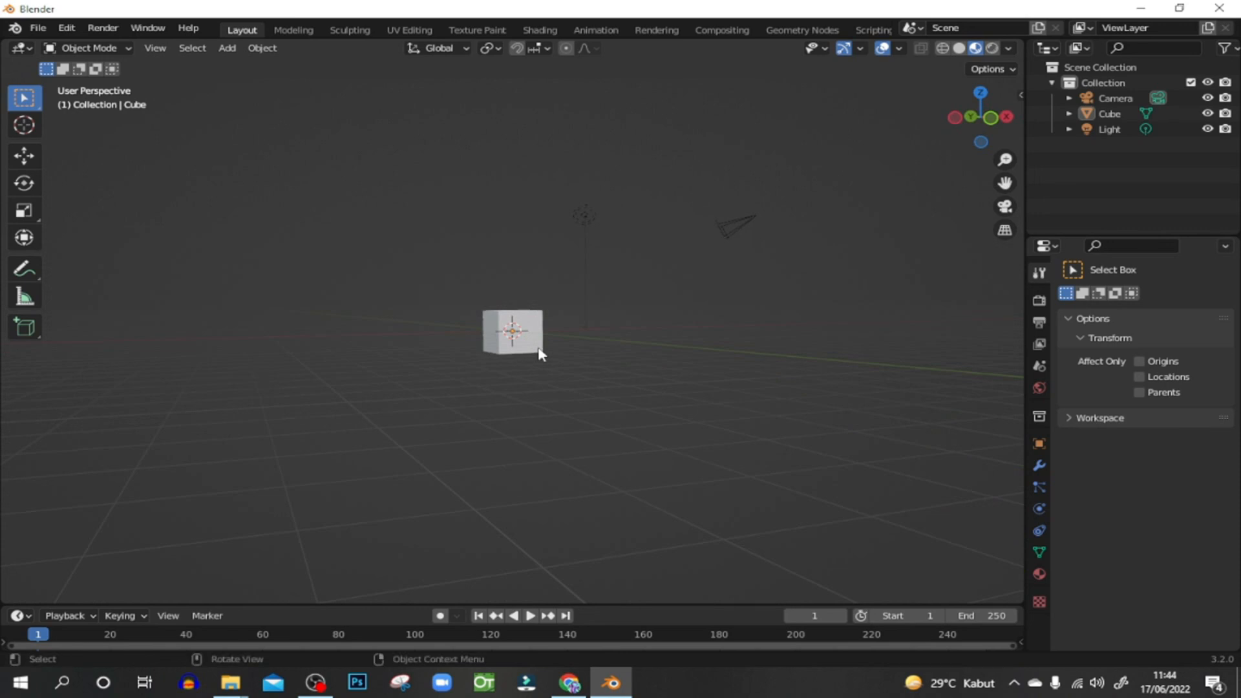
middle_click_drag(536, 376, 545, 404)
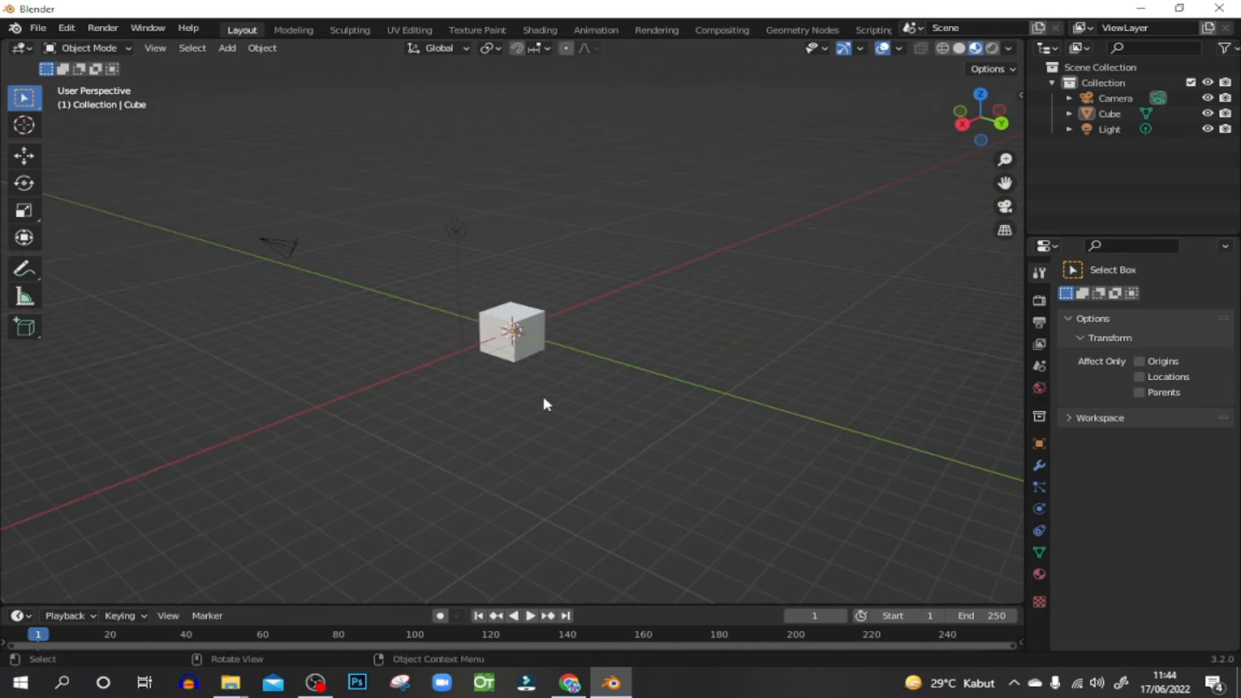
middle_click_drag(497, 398, 496, 390)
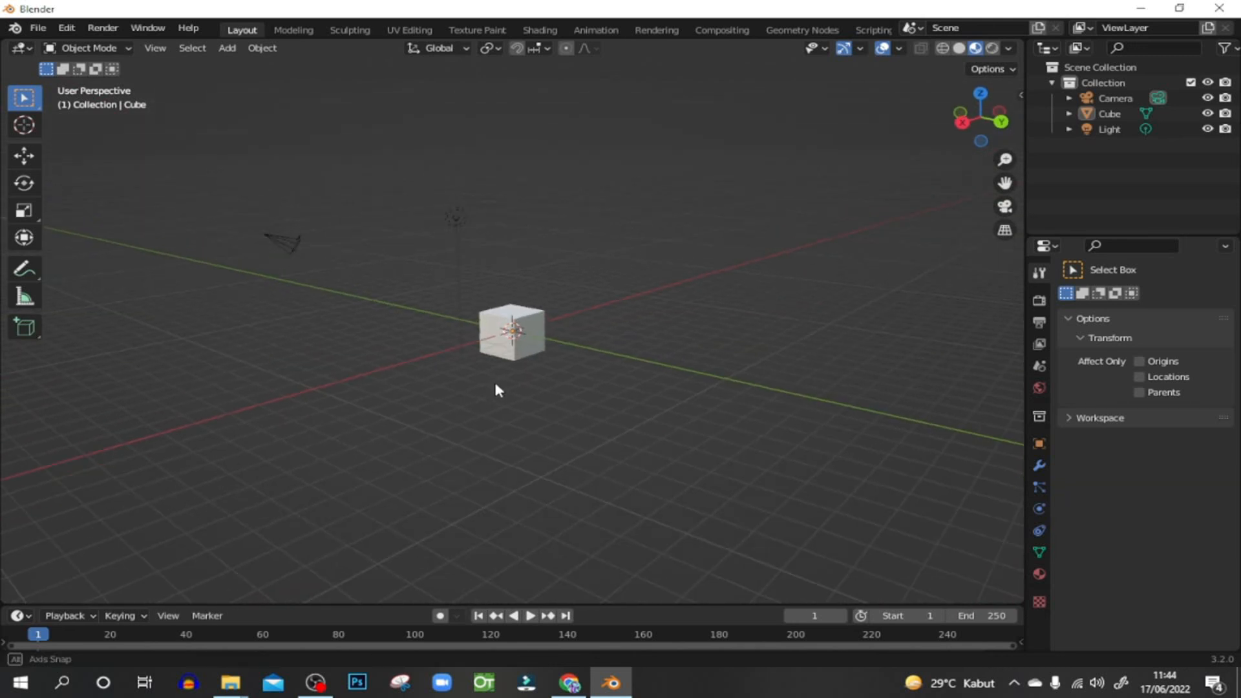